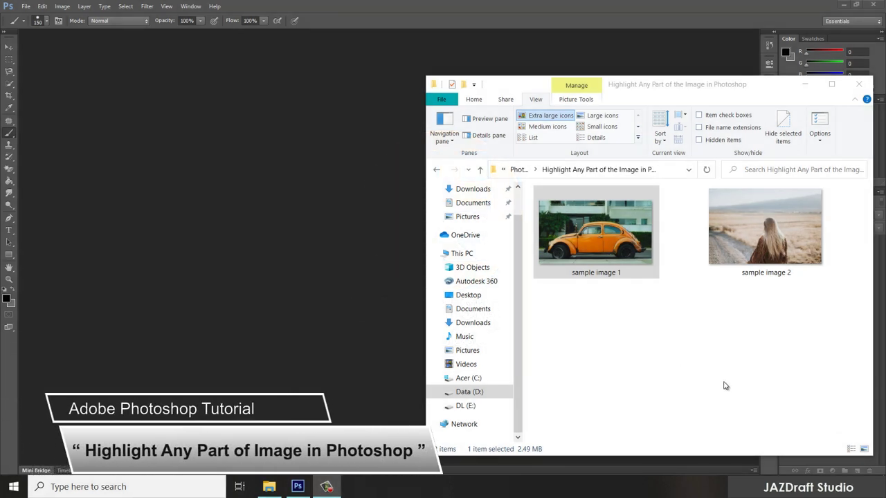
Step: Preview sample images 1 and 2 at full size
{"action": "double_click", "coordinate": [599, 237]}
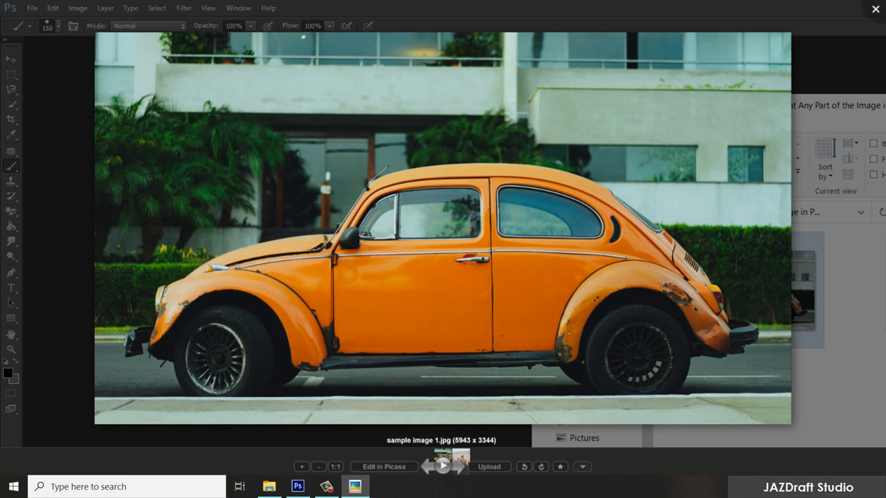
{"action": "left_click", "coordinate": [875, 9]}
{"action": "double_click", "coordinate": [790, 227]}
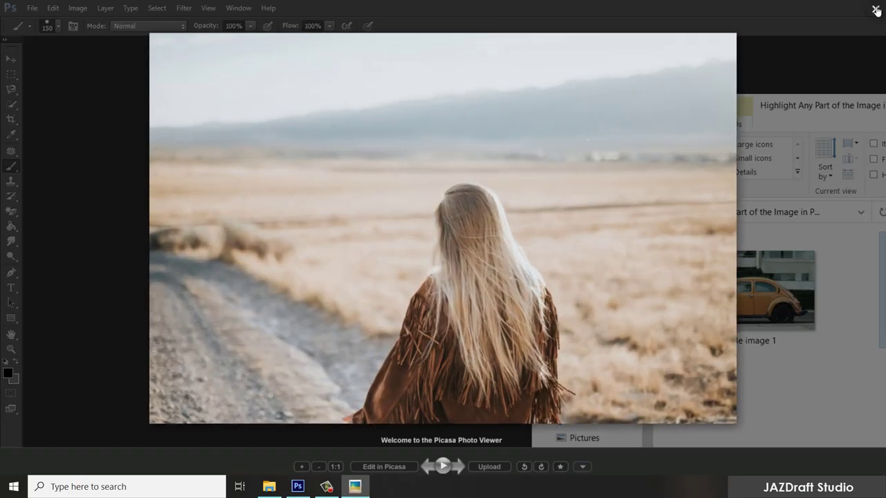
{"action": "left_click", "coordinate": [875, 9]}
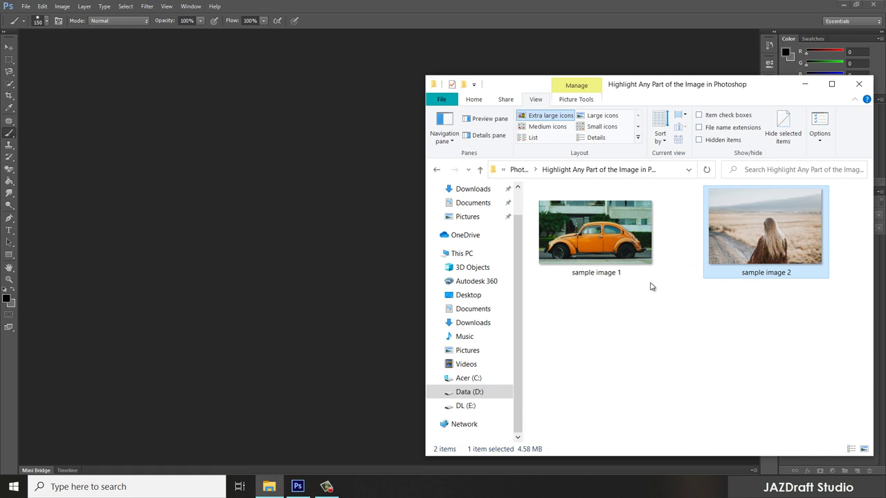
Step: Drag sample image 1 into Photoshop to open it
{"action": "left_click", "coordinate": [600, 219]}
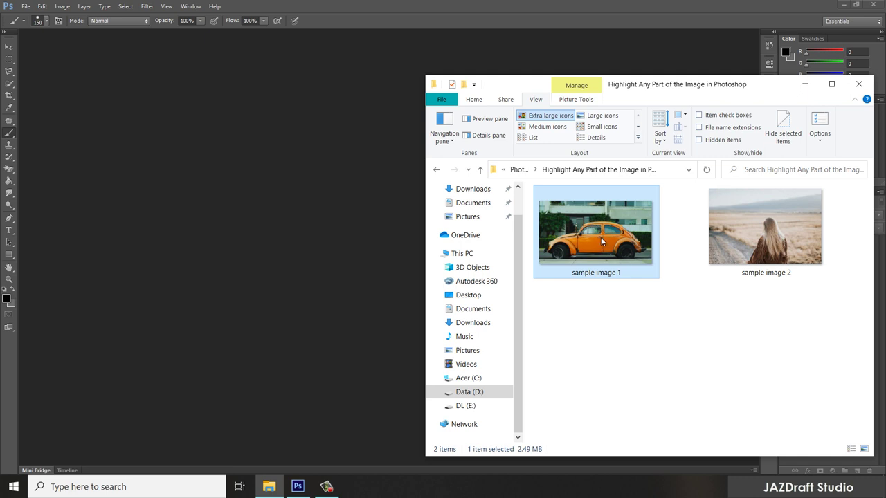
{"action": "mouse_move", "coordinate": [595, 233]}
{"action": "left_click_drag", "start_coordinate": [605, 236], "coordinate": [303, 225]}
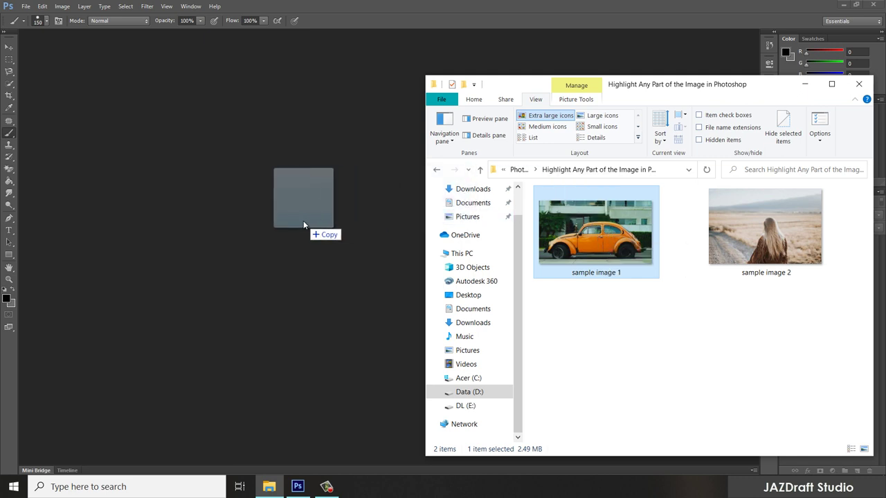
{"action": "left_click_drag", "start_coordinate": [304, 223], "coordinate": [302, 220]}
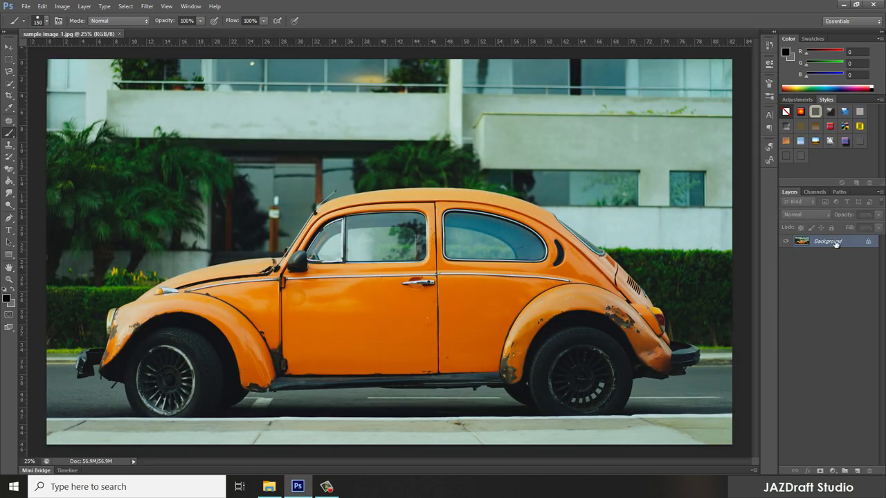
Step: Add a Hue/Saturation adjustment layer with Saturation at -100
{"action": "left_click", "coordinate": [832, 471]}
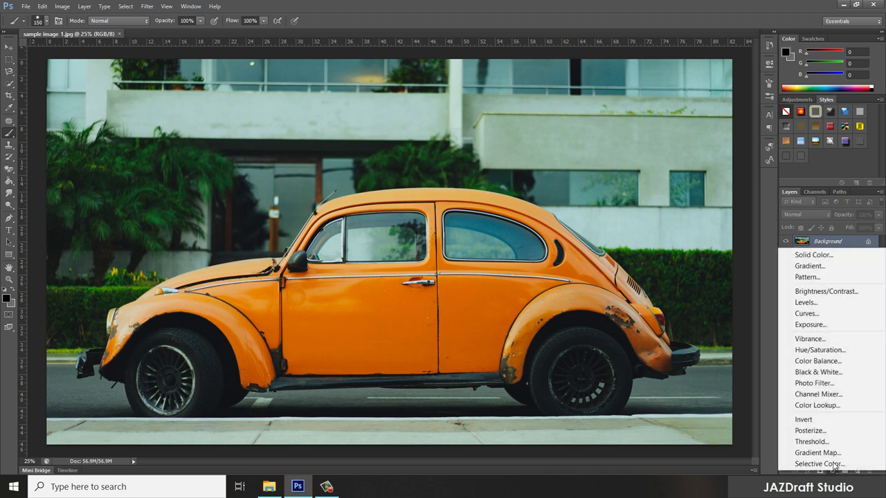
{"action": "left_click", "coordinate": [819, 351]}
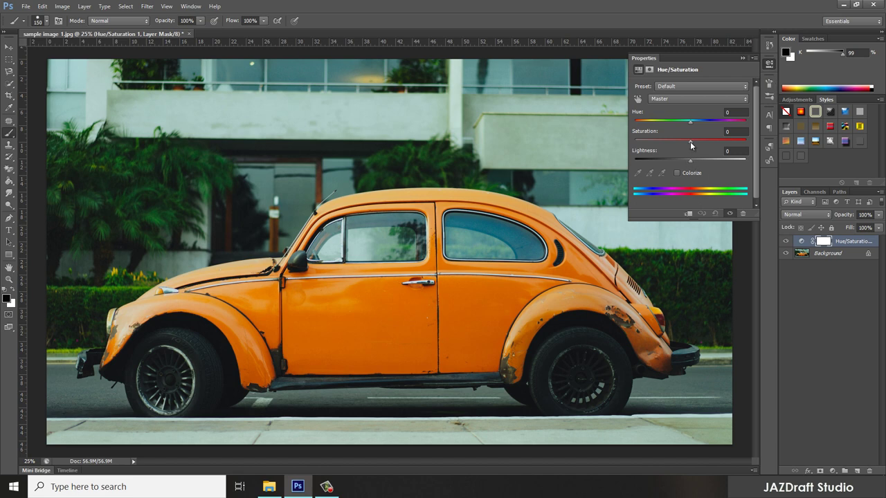
{"action": "left_click_drag", "start_coordinate": [690, 143], "coordinate": [618, 138]}
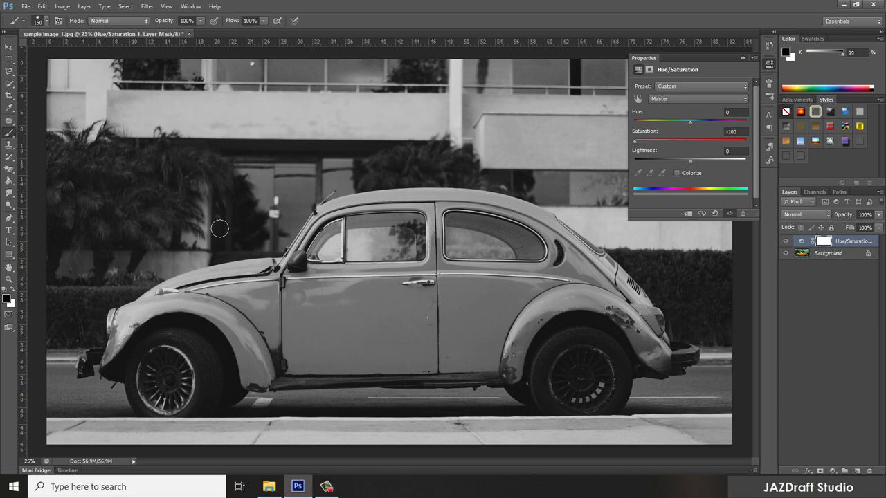
Step: Close the Hue/Saturation properties and make black the foreground colour
{"action": "left_click", "coordinate": [741, 59]}
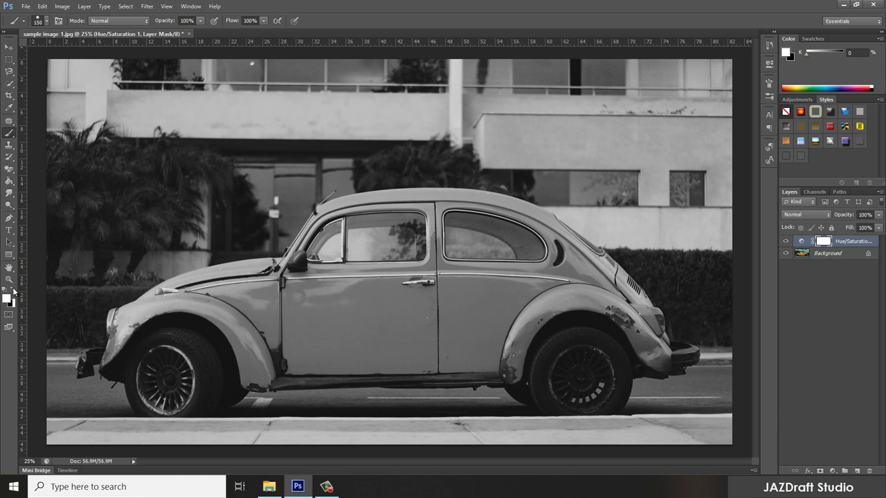
{"action": "left_click", "coordinate": [14, 291]}
{"action": "left_click", "coordinate": [13, 291]}
{"action": "left_click", "coordinate": [13, 291]}
{"action": "left_click", "coordinate": [13, 292]}
Step: Confirm a near-black foreground colour in the Color Picker and switch to the Brush
{"action": "left_click", "coordinate": [6, 299]}
{"action": "left_click", "coordinate": [742, 154]}
{"action": "left_click", "coordinate": [6, 299]}
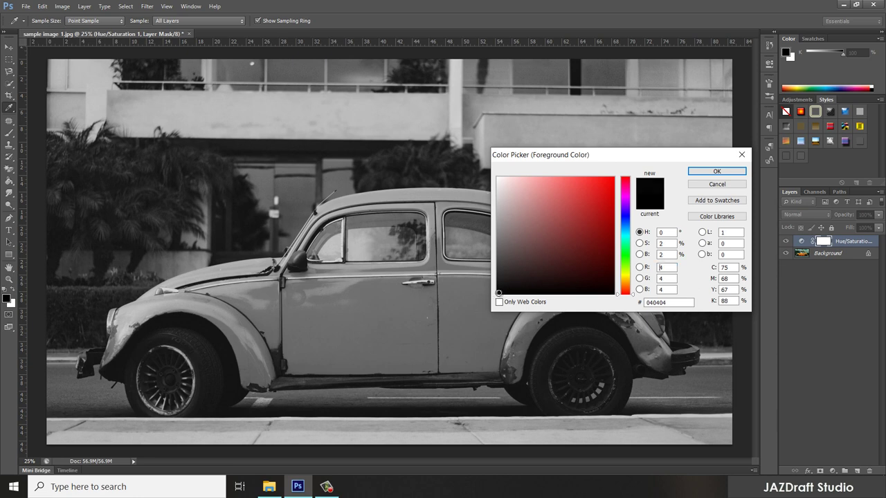
{"action": "left_click", "coordinate": [713, 173]}
{"action": "key", "text": "b"}
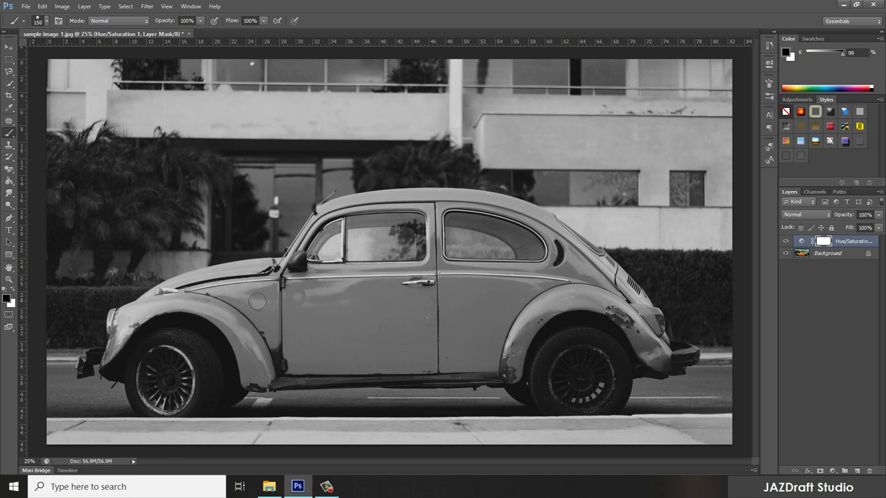
Step: Paint colour back across the door, toggling the adjustment to compare
{"action": "left_click_drag", "start_coordinate": [250, 301], "coordinate": [489, 300]}
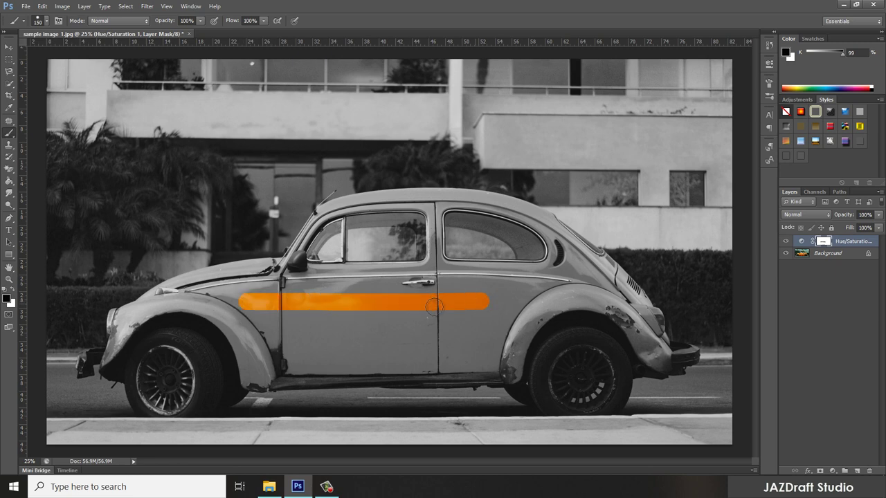
{"action": "left_click", "coordinate": [785, 241]}
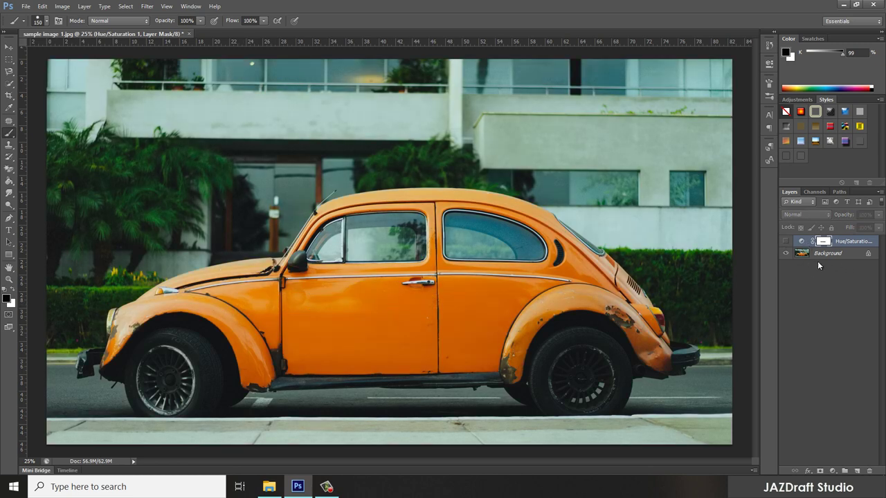
{"action": "left_click", "coordinate": [785, 241]}
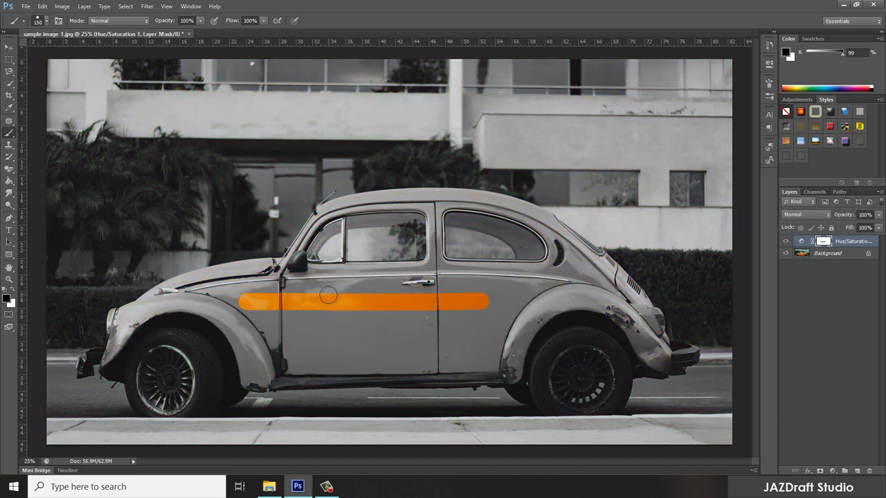
{"action": "key", "text": "bracketright"}
{"action": "key", "text": "bracketright"}
{"action": "key", "text": "bracketright"}
Step: Restore colour over the lower door, roof and rear fender, resizing the brush from 700 to 250
{"action": "key", "text": "bracketright"}
{"action": "key", "text": "bracketright"}
{"action": "key", "text": "bracketright"}
{"action": "mouse_move", "coordinate": [317, 305]}
{"action": "left_mouse_down"}
{"action": "mouse_move", "coordinate": [377, 283]}
{"action": "mouse_move", "coordinate": [449, 284]}
{"action": "mouse_move", "coordinate": [564, 326]}
{"action": "mouse_move", "coordinate": [524, 347]}
{"action": "mouse_move", "coordinate": [563, 346]}
{"action": "mouse_move", "coordinate": [403, 304]}
{"action": "mouse_move", "coordinate": [339, 308]}
{"action": "left_mouse_up"}
{"action": "key", "text": "bracketright"}
{"action": "key", "text": "bracketright"}
{"action": "key", "text": "bracketright"}
{"action": "key", "text": "bracketleft"}
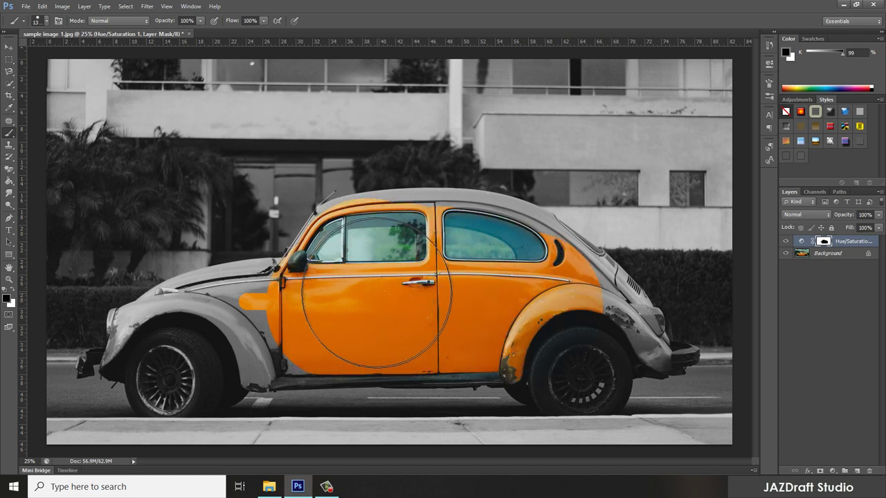
{"action": "key", "text": "bracketleft"}
{"action": "key", "text": "bracketleft"}
{"action": "key", "text": "bracketleft"}
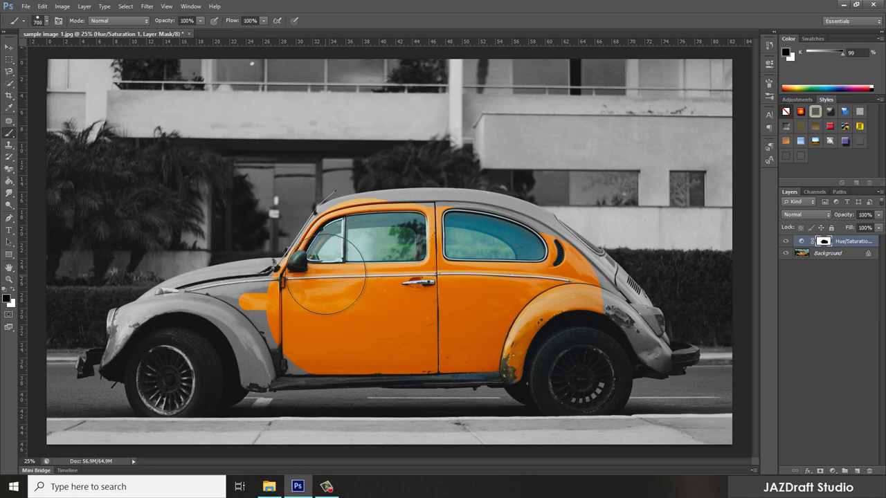
{"action": "mouse_move", "coordinate": [341, 252]}
{"action": "left_mouse_down"}
{"action": "mouse_move", "coordinate": [493, 237]}
{"action": "mouse_move", "coordinate": [576, 367]}
{"action": "left_mouse_up"}
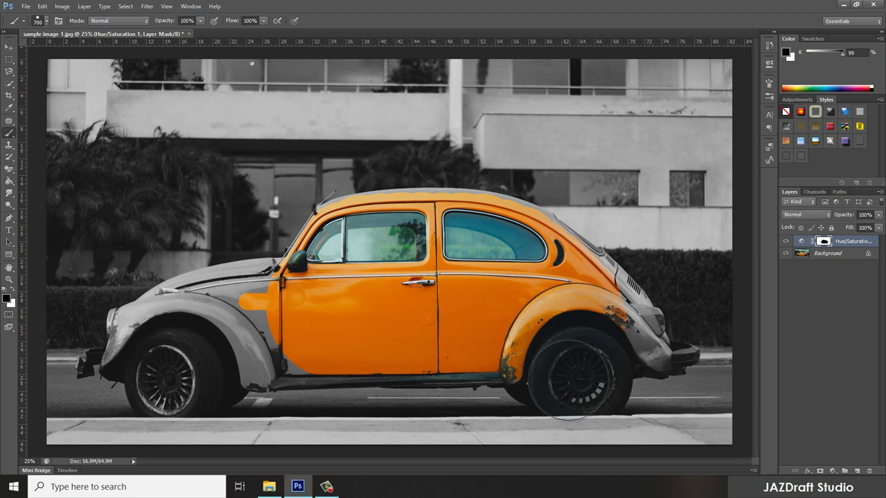
{"action": "key", "text": "bracketleft"}
{"action": "key", "text": "bracketleft"}
{"action": "key", "text": "bracketleft"}
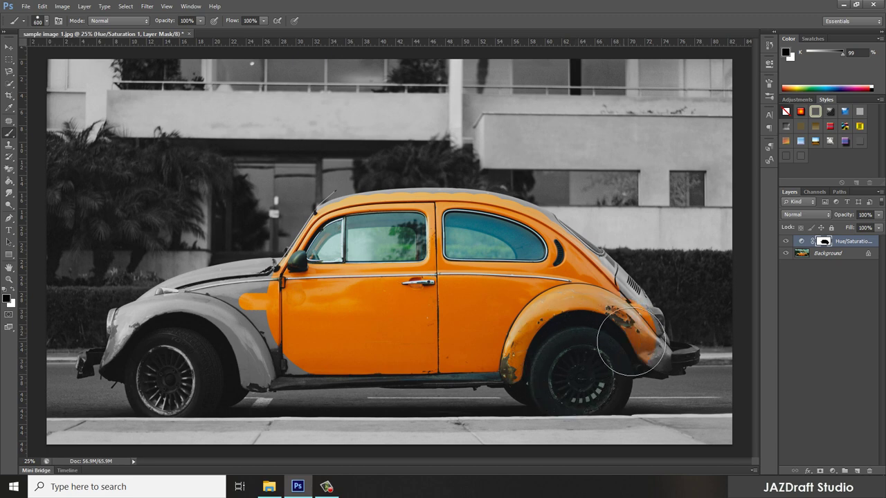
{"action": "mouse_move", "coordinate": [632, 330]}
{"action": "left_mouse_down"}
{"action": "mouse_move", "coordinate": [658, 358]}
{"action": "mouse_move", "coordinate": [649, 321]}
{"action": "mouse_move", "coordinate": [591, 265]}
{"action": "mouse_move", "coordinate": [616, 274]}
{"action": "mouse_move", "coordinate": [604, 292]}
{"action": "left_mouse_up"}
{"action": "key", "text": "bracketleft"}
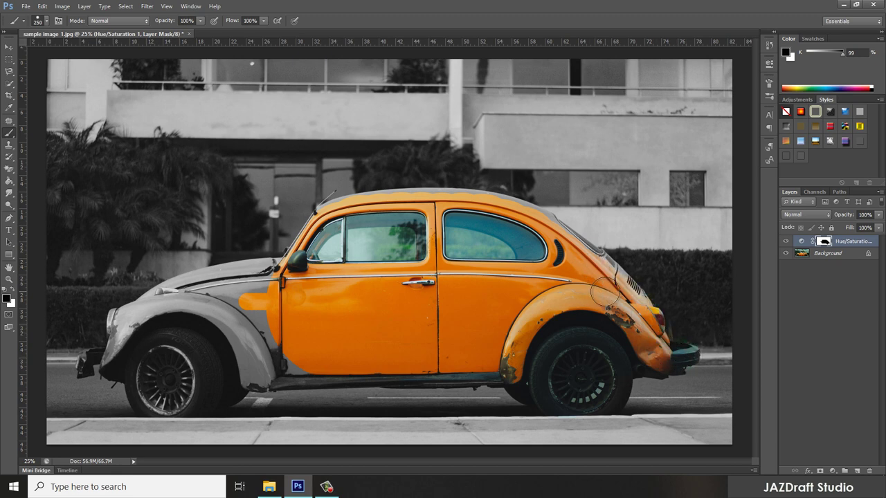
{"action": "key", "text": "ctrl+plus"}
{"action": "key", "text": "ctrl+plus"}
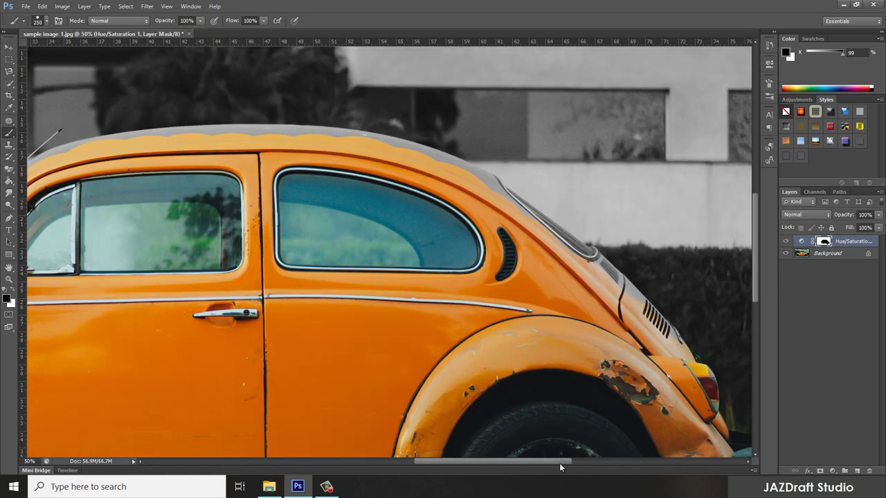
Step: Restore orange along the rear trim and rear window trim, panning along the body
{"action": "left_click_drag", "start_coordinate": [479, 461], "coordinate": [564, 462]}
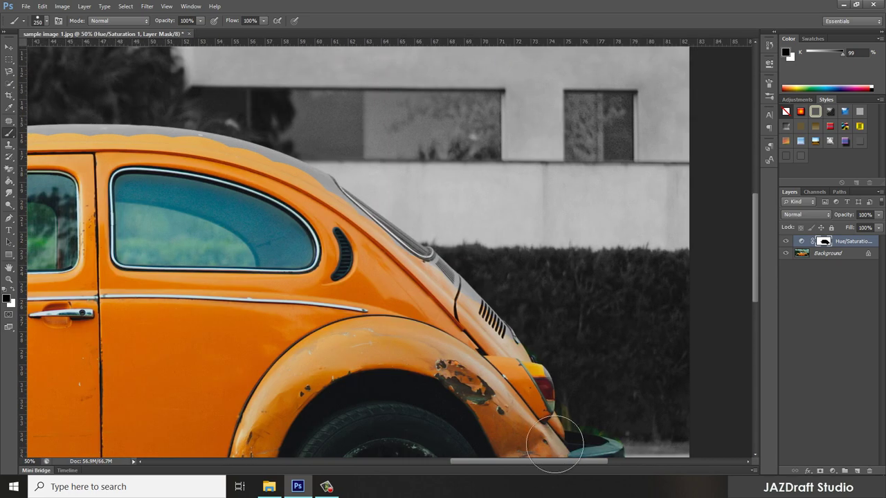
{"action": "left_click_drag", "start_coordinate": [440, 289], "coordinate": [443, 297]}
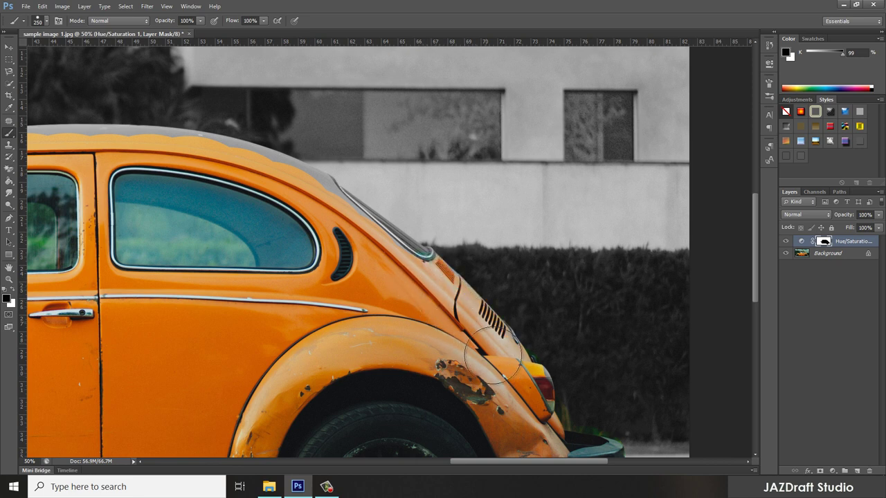
{"action": "left_click_drag", "start_coordinate": [410, 270], "coordinate": [324, 212]}
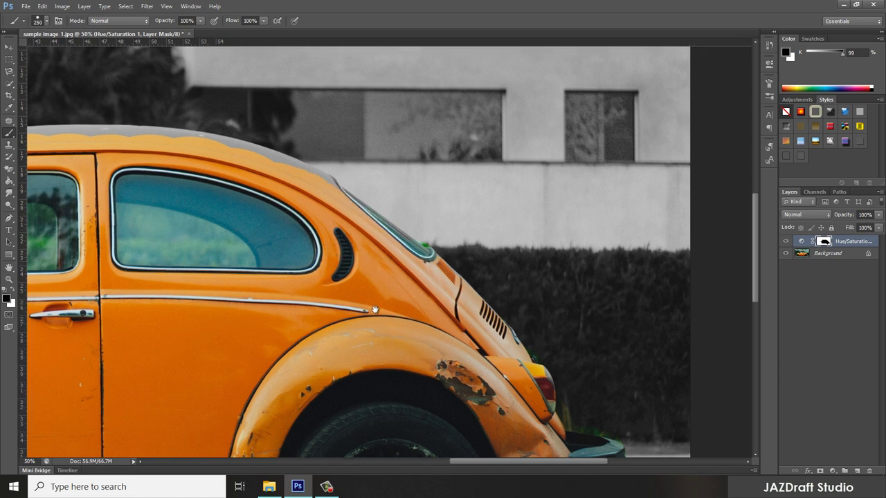
{"action": "left_click_drag", "start_coordinate": [279, 260], "coordinate": [392, 319]}
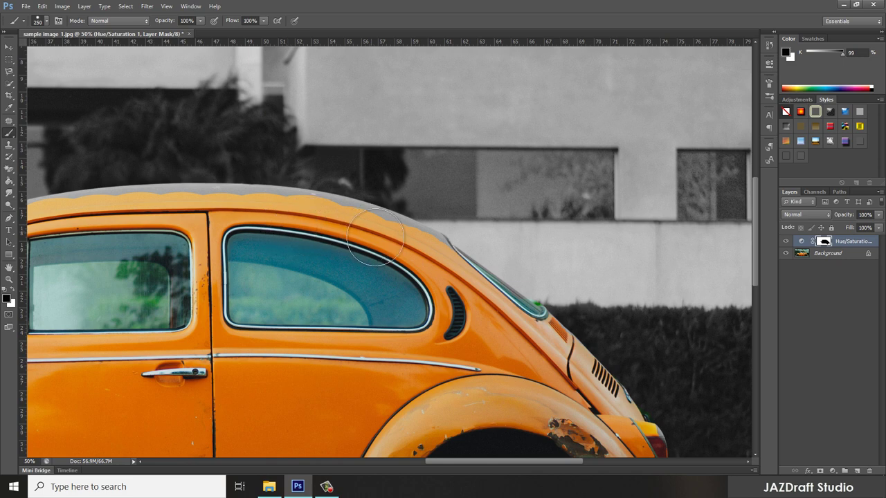
{"action": "left_click_drag", "start_coordinate": [265, 230], "coordinate": [397, 220]}
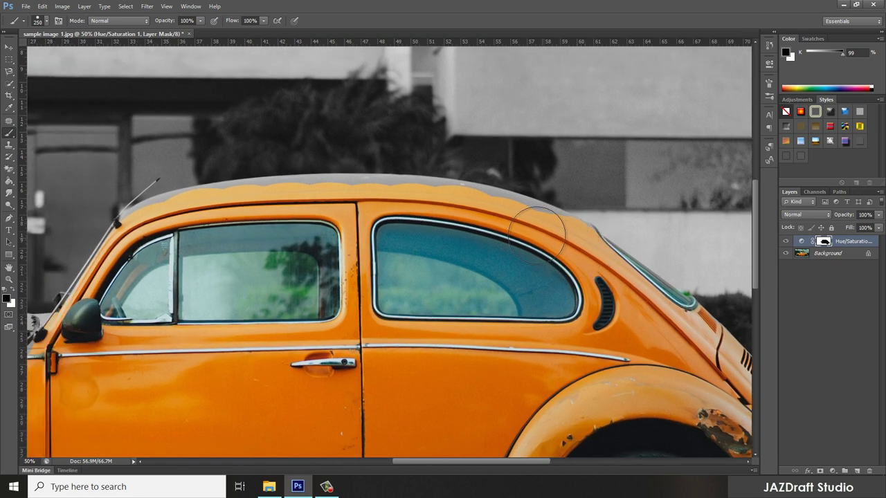
Step: Paint the roof's top edge, hood, front fender and fender arch back to orange
{"action": "mouse_move", "coordinate": [450, 209]}
{"action": "left_mouse_down"}
{"action": "mouse_move", "coordinate": [443, 198]}
{"action": "mouse_move", "coordinate": [501, 217]}
{"action": "mouse_move", "coordinate": [530, 212]}
{"action": "mouse_move", "coordinate": [585, 234]}
{"action": "left_mouse_up"}
{"action": "mouse_move", "coordinate": [426, 206]}
{"action": "left_mouse_down"}
{"action": "mouse_move", "coordinate": [423, 190]}
{"action": "mouse_move", "coordinate": [353, 188]}
{"action": "mouse_move", "coordinate": [314, 201]}
{"action": "mouse_move", "coordinate": [274, 191]}
{"action": "mouse_move", "coordinate": [189, 199]}
{"action": "mouse_move", "coordinate": [165, 219]}
{"action": "left_mouse_up"}
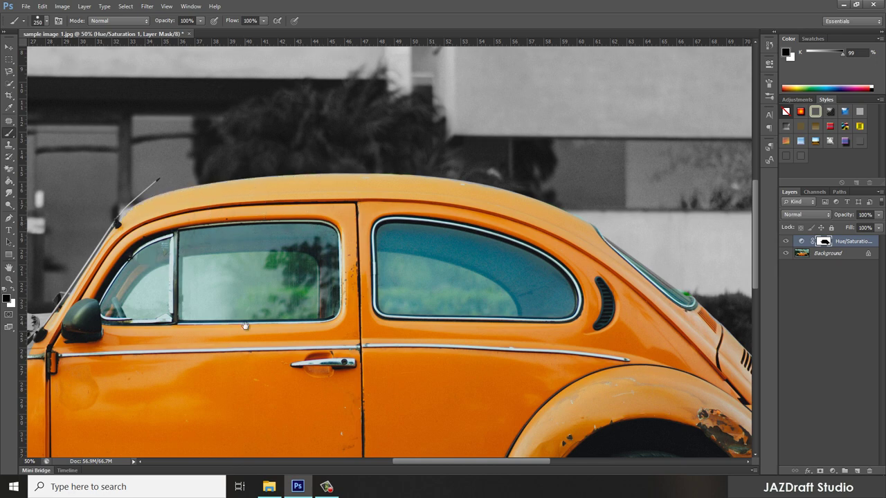
{"action": "mouse_move", "coordinate": [351, 311]}
{"action": "left_mouse_down"}
{"action": "mouse_move", "coordinate": [490, 203]}
{"action": "mouse_move", "coordinate": [682, 174]}
{"action": "left_mouse_up"}
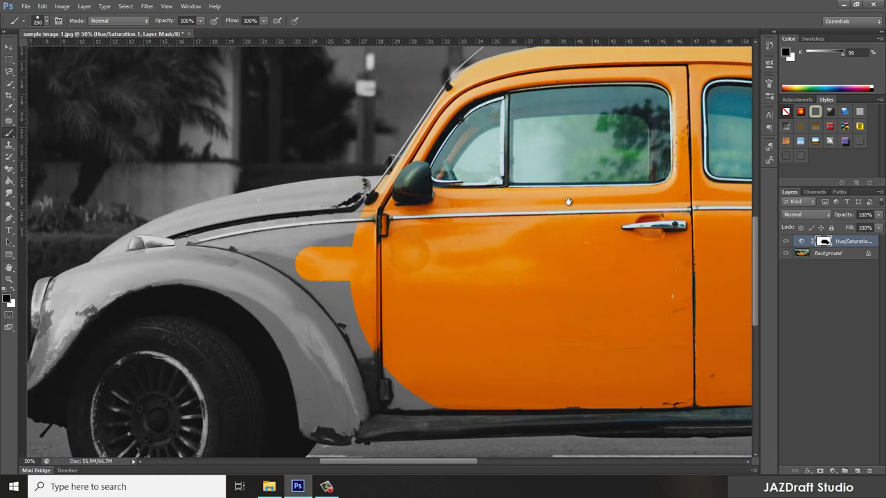
{"action": "mouse_move", "coordinate": [387, 204]}
{"action": "left_mouse_down"}
{"action": "mouse_move", "coordinate": [353, 192]}
{"action": "mouse_move", "coordinate": [234, 217]}
{"action": "mouse_move", "coordinate": [79, 290]}
{"action": "mouse_move", "coordinate": [60, 308]}
{"action": "mouse_move", "coordinate": [53, 348]}
{"action": "mouse_move", "coordinate": [61, 392]}
{"action": "left_mouse_up"}
{"action": "mouse_move", "coordinate": [160, 333]}
{"action": "left_mouse_down"}
{"action": "mouse_move", "coordinate": [270, 304]}
{"action": "mouse_move", "coordinate": [325, 374]}
{"action": "mouse_move", "coordinate": [326, 414]}
{"action": "mouse_move", "coordinate": [445, 386]}
{"action": "mouse_move", "coordinate": [508, 390]}
{"action": "mouse_move", "coordinate": [371, 360]}
{"action": "mouse_move", "coordinate": [326, 247]}
{"action": "mouse_move", "coordinate": [236, 263]}
{"action": "mouse_move", "coordinate": [126, 261]}
{"action": "mouse_move", "coordinate": [104, 275]}
{"action": "mouse_move", "coordinate": [192, 242]}
{"action": "mouse_move", "coordinate": [228, 214]}
{"action": "mouse_move", "coordinate": [189, 241]}
{"action": "mouse_move", "coordinate": [215, 223]}
{"action": "mouse_move", "coordinate": [353, 194]}
{"action": "left_mouse_up"}
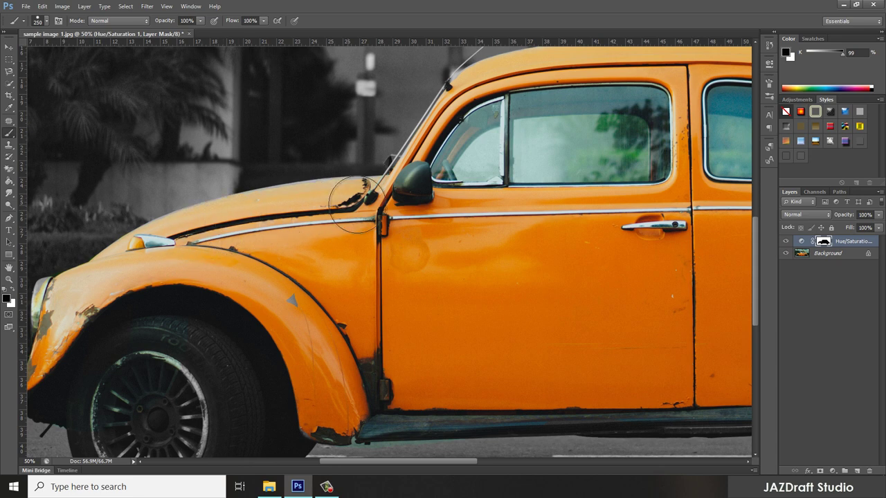
Step: Switch the painting colour to white and pan along the car to inspect the orange paint
{"action": "scroll", "coordinate": [511, 303], "scroll_direction": "down", "scroll_amount": 3}
{"action": "scroll", "coordinate": [511, 302], "scroll_direction": "down", "scroll_amount": 1}
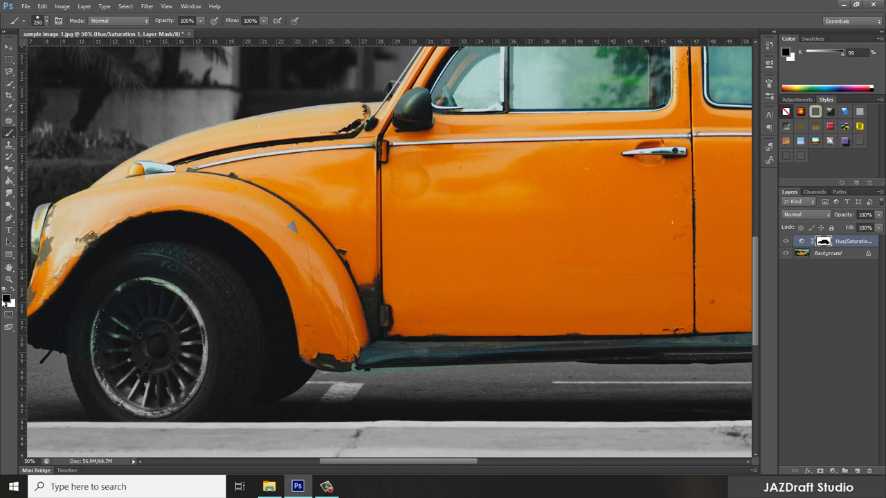
{"action": "key", "text": "x"}
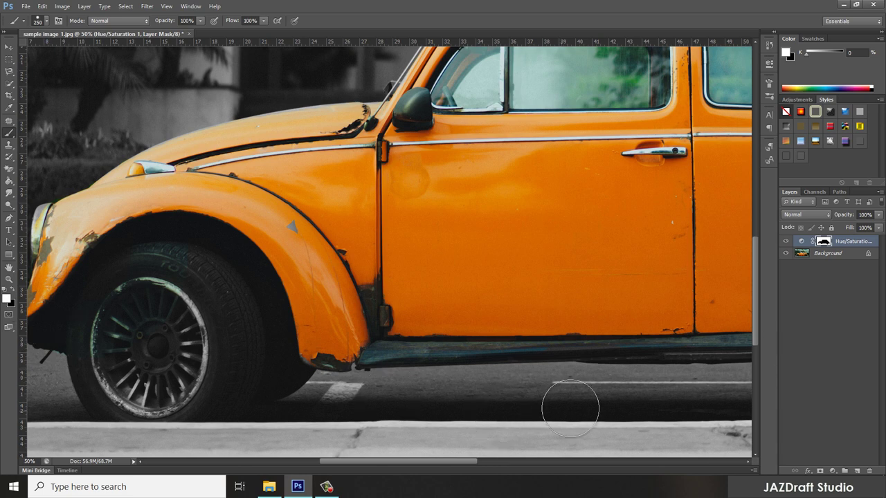
{"action": "left_click_drag", "start_coordinate": [528, 273], "coordinate": [461, 270]}
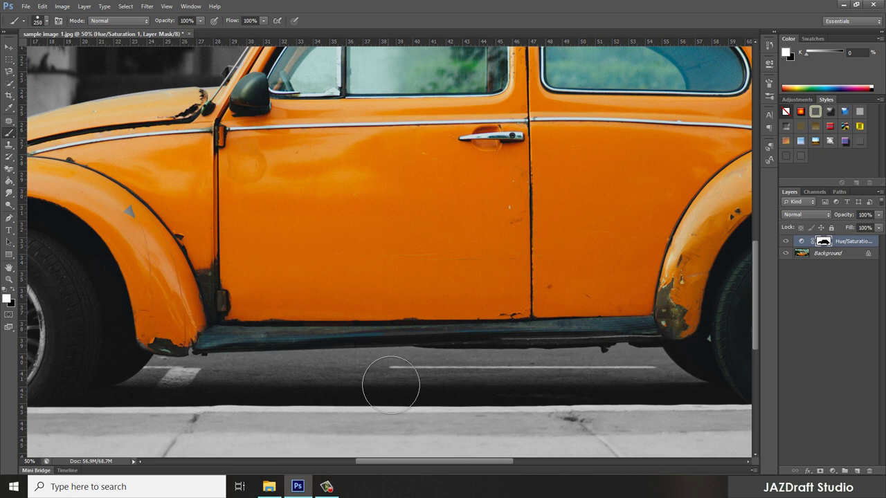
{"action": "left_click_drag", "start_coordinate": [607, 279], "coordinate": [395, 307]}
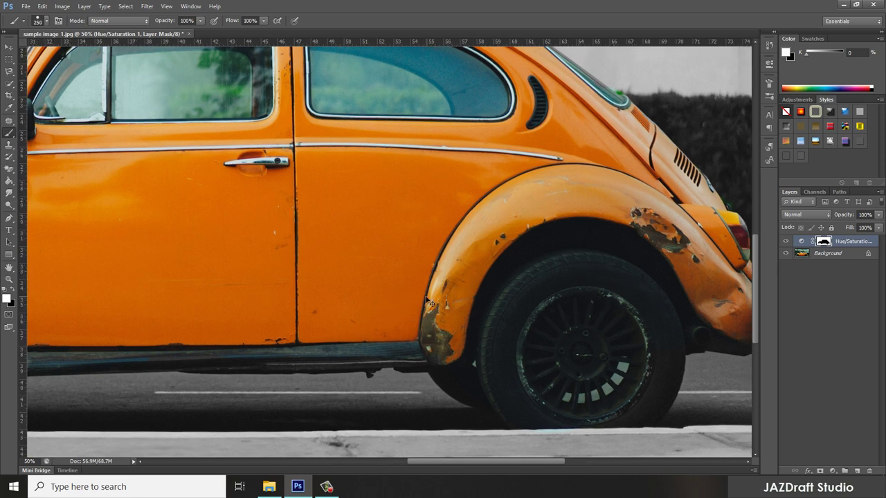
{"action": "scroll", "coordinate": [430, 303], "scroll_direction": "down", "scroll_amount": 2}
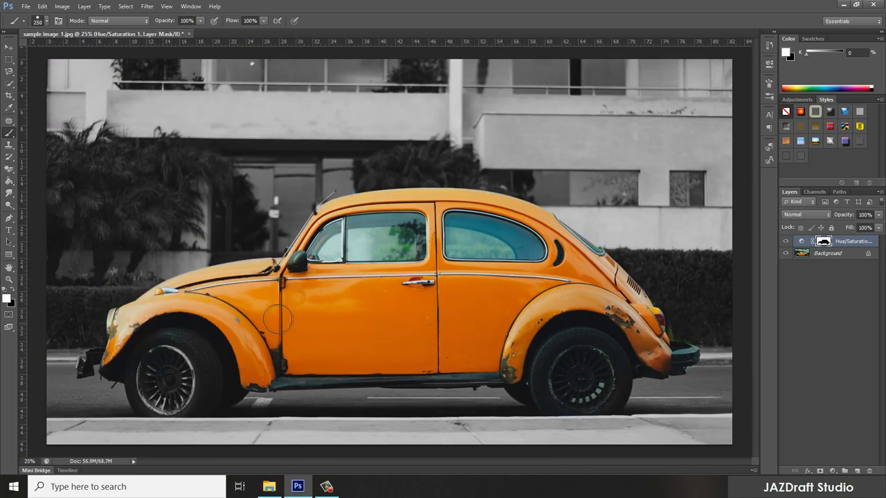
{"action": "scroll", "coordinate": [585, 305], "scroll_direction": "down", "scroll_amount": 1}
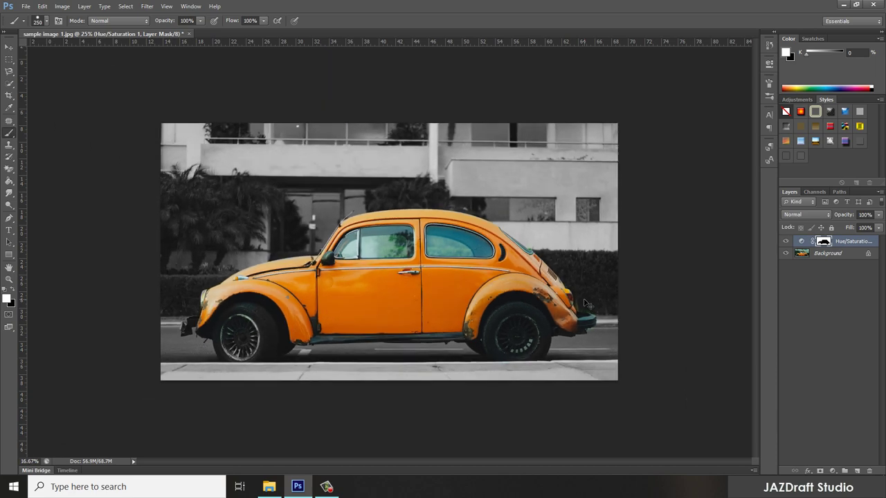
{"action": "scroll", "coordinate": [585, 305], "scroll_direction": "up", "scroll_amount": 1}
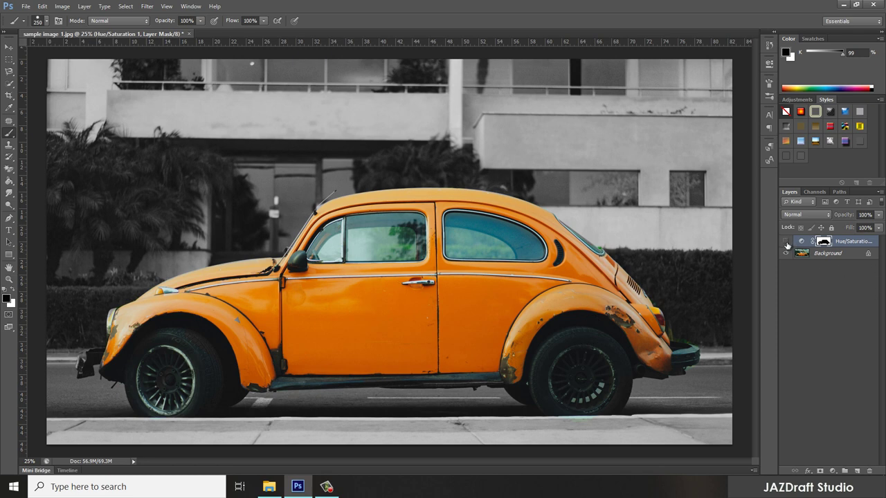
{"action": "left_click", "coordinate": [787, 243]}
{"action": "left_click", "coordinate": [786, 243]}
Step: Save the photo as a Maximum-quality JPEG named 'sample image 1 edited'
{"action": "left_click", "coordinate": [25, 6]}
{"action": "left_click", "coordinate": [53, 146]}
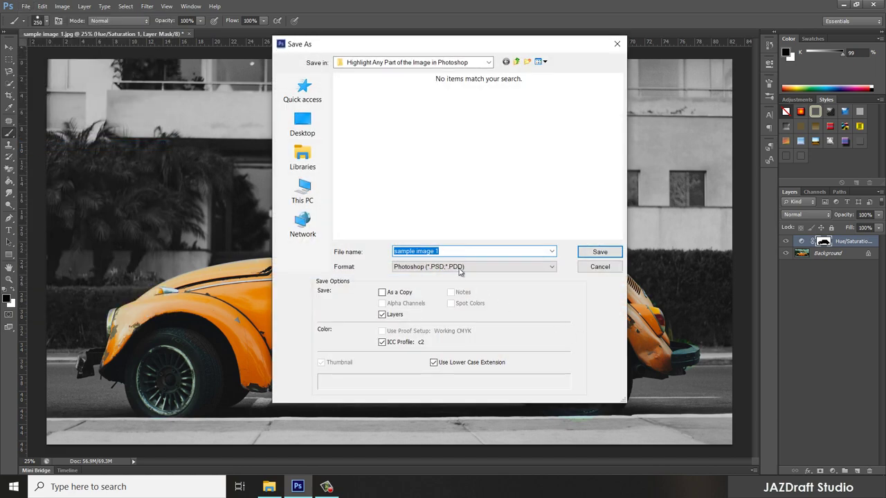
{"action": "left_click", "coordinate": [459, 267]}
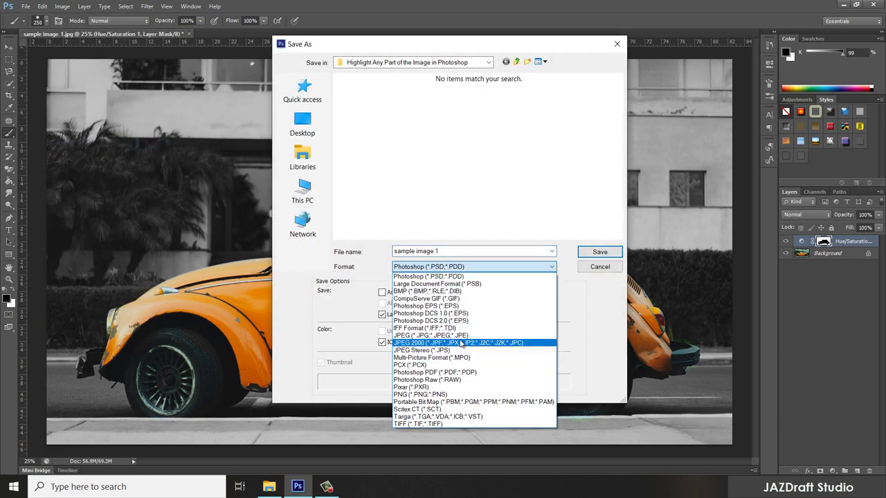
{"action": "left_click", "coordinate": [440, 333]}
{"action": "left_click", "coordinate": [442, 251]}
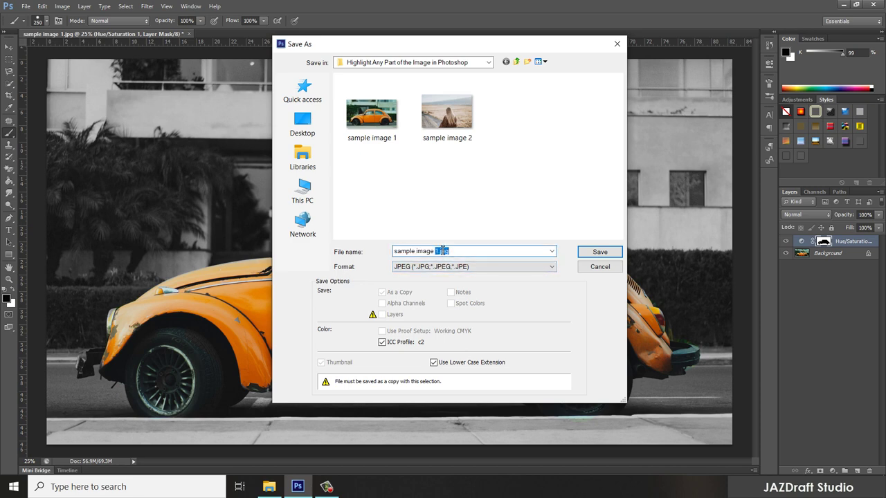
{"action": "key", "text": "BackSpace"}
{"action": "key", "text": "Return"}
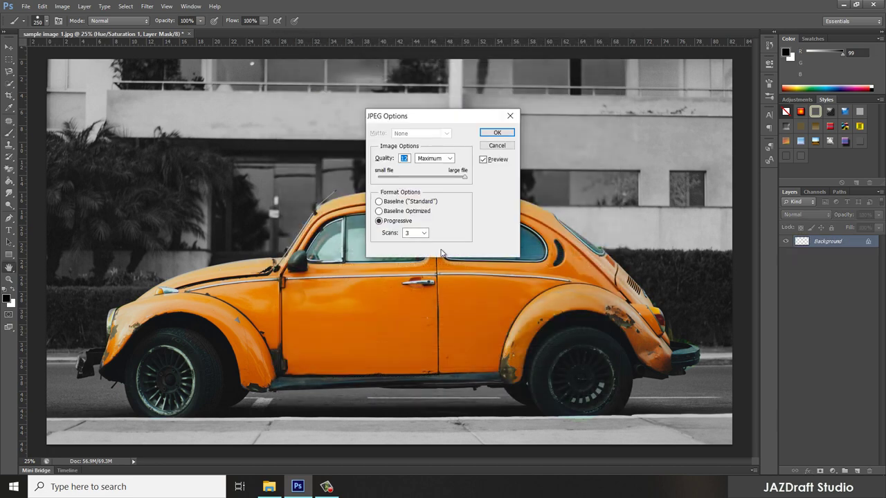
{"action": "left_click", "coordinate": [497, 132]}
{"action": "left_click", "coordinate": [269, 486]}
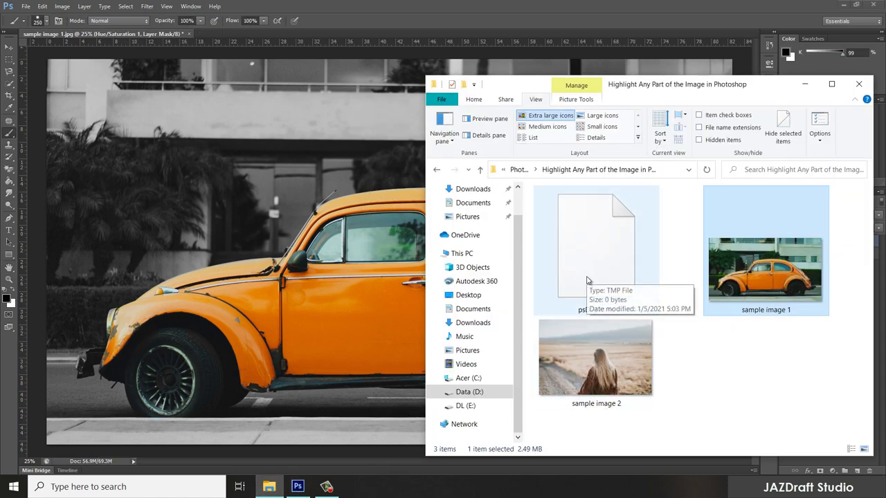
Step: Preview the edited car photo, then open sample image 2 in Photoshop
{"action": "double_click", "coordinate": [795, 240]}
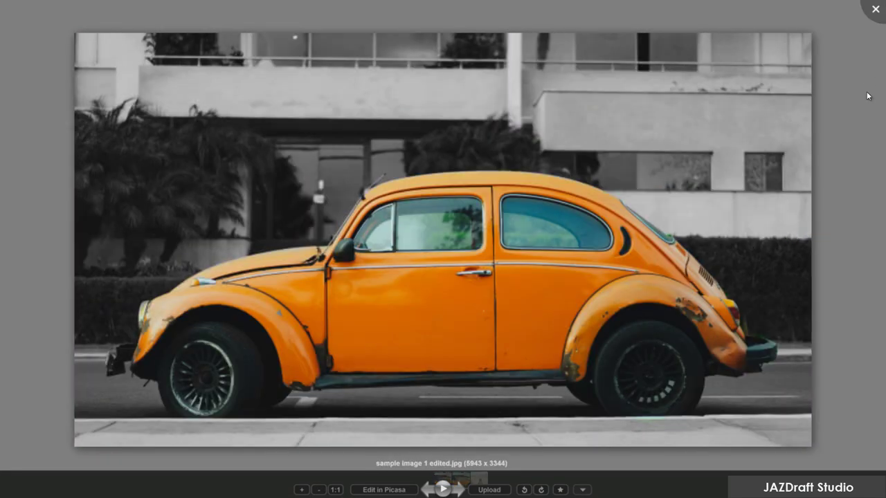
{"action": "left_click", "coordinate": [876, 9]}
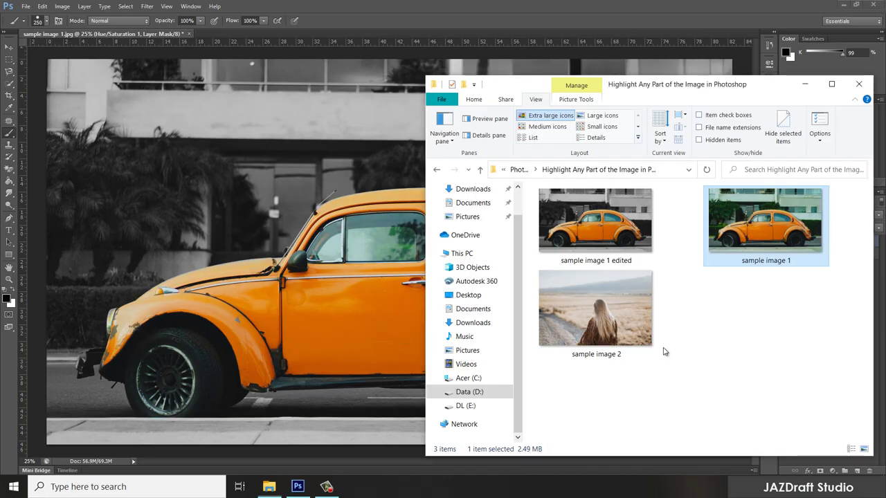
{"action": "double_click", "coordinate": [599, 346]}
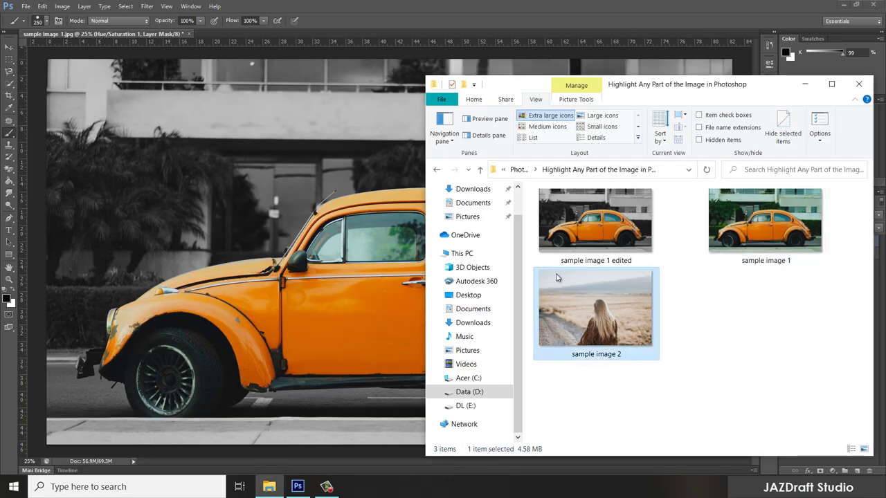
{"action": "left_click_drag", "start_coordinate": [558, 278], "coordinate": [253, 31]}
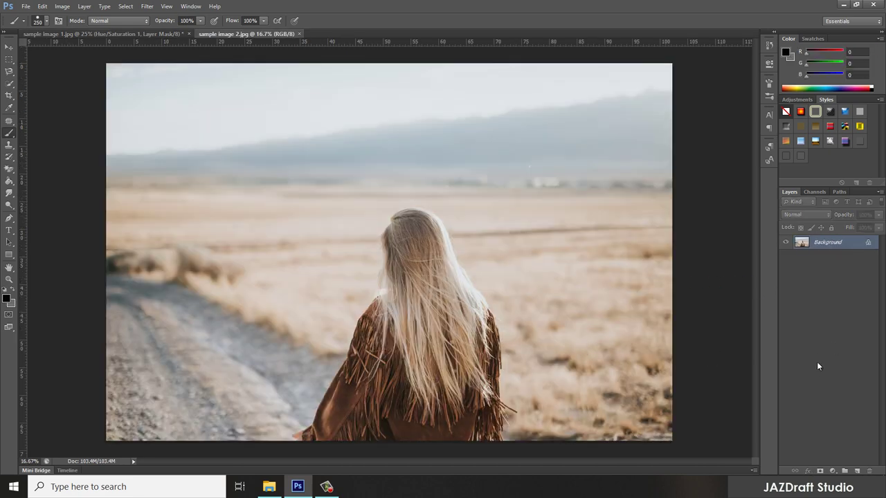
Step: Add a Hue/Saturation adjustment layer to sample image 2 and check its mask and settings
{"action": "left_click", "coordinate": [833, 471]}
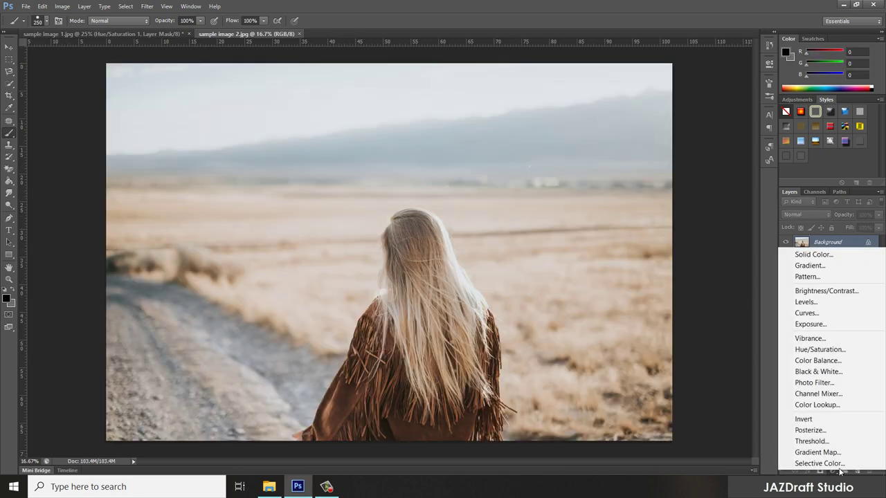
{"action": "left_click", "coordinate": [815, 350]}
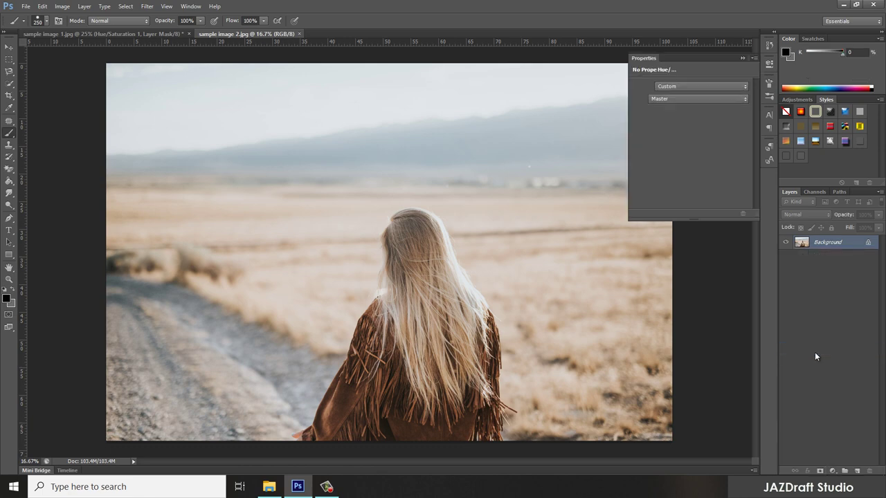
{"action": "left_click", "coordinate": [823, 242]}
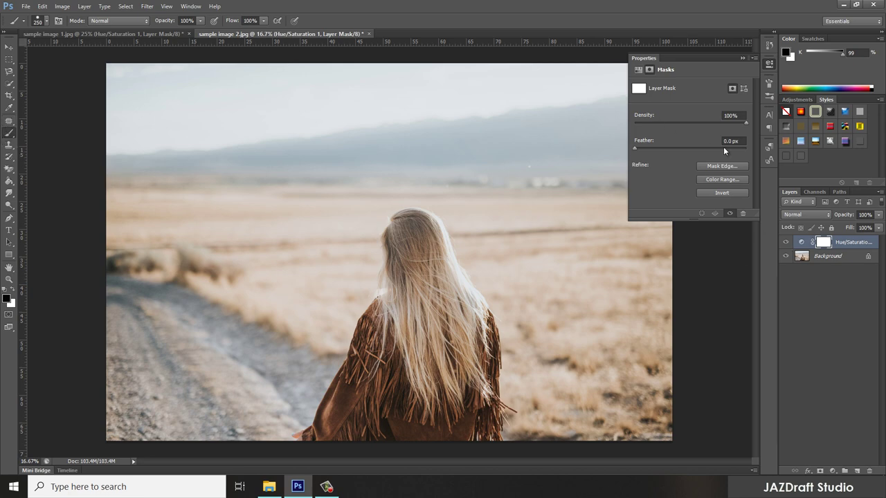
{"action": "left_click", "coordinate": [802, 243]}
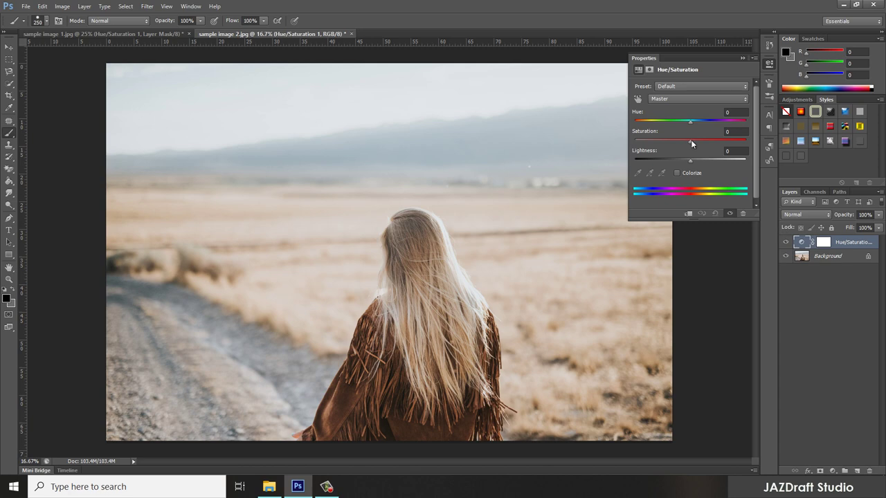
Step: Set Saturation to -100, collapse Properties, and select the layer mask for painting
{"action": "mouse_move", "coordinate": [691, 140]}
{"action": "left_mouse_down"}
{"action": "mouse_move", "coordinate": [634, 141]}
{"action": "mouse_move", "coordinate": [697, 146]}
{"action": "mouse_move", "coordinate": [640, 146]}
{"action": "left_mouse_up"}
{"action": "left_click", "coordinate": [741, 58]}
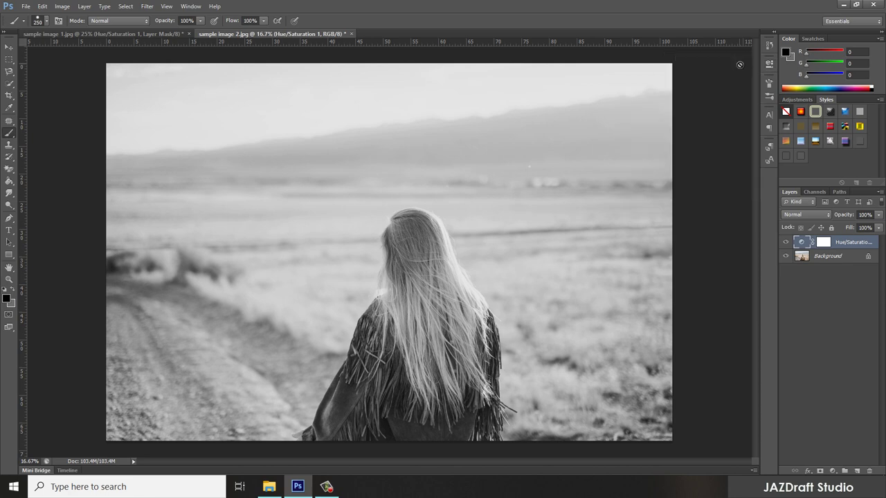
{"action": "left_click", "coordinate": [823, 242]}
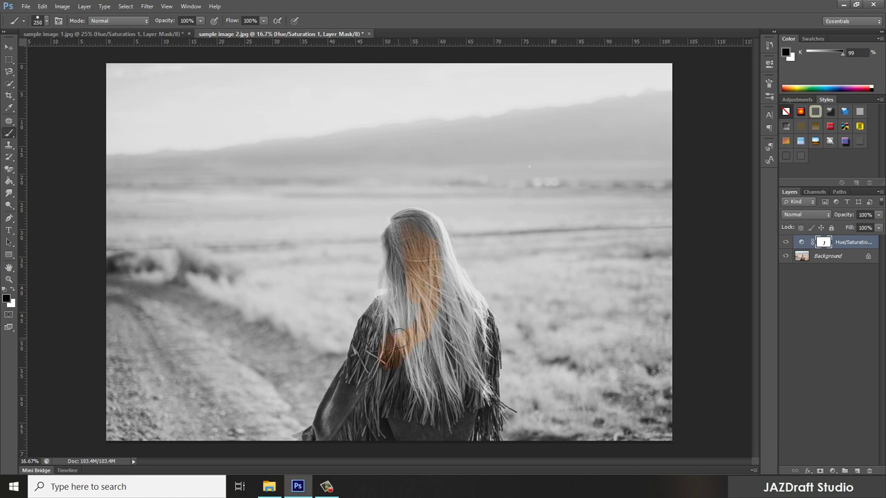
Step: Paint colour back over the hair and shoulder, then set the brush size to 484 px
{"action": "key", "text": "]"}
{"action": "key", "text": "]"}
{"action": "key", "text": "]"}
{"action": "left_click_drag", "start_coordinate": [406, 337], "coordinate": [402, 335]}
{"action": "key", "text": "]"}
{"action": "right_click", "coordinate": [418, 324]}
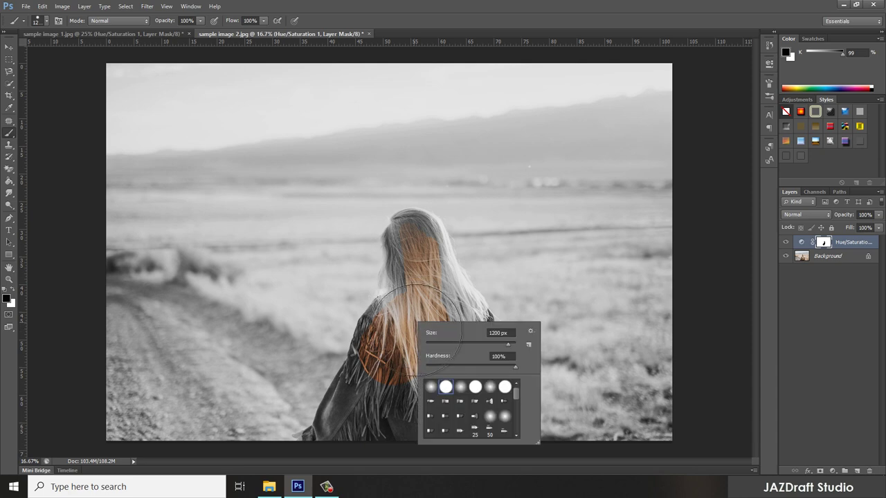
{"action": "left_click_drag", "start_coordinate": [497, 342], "coordinate": [484, 343]}
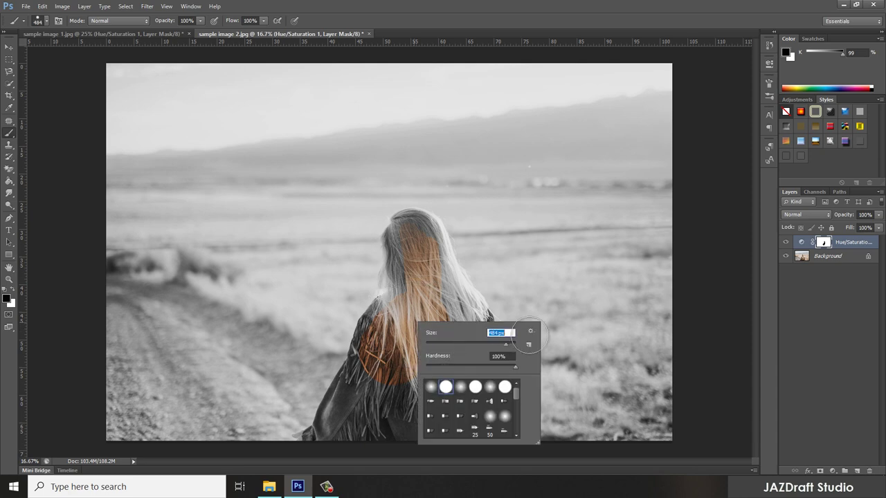
{"action": "key", "text": "Return"}
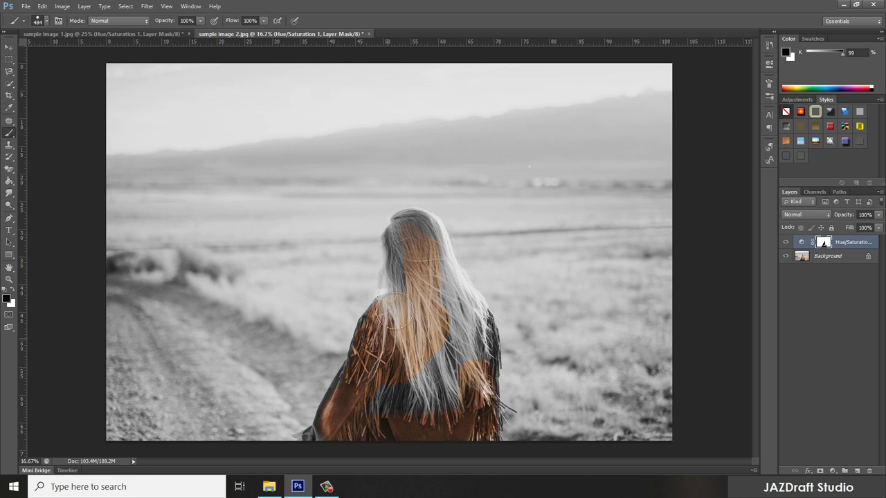
Step: Set brush hardness to 0% and paint colour back down the left side and top of the hair
{"action": "right_click", "coordinate": [415, 317]}
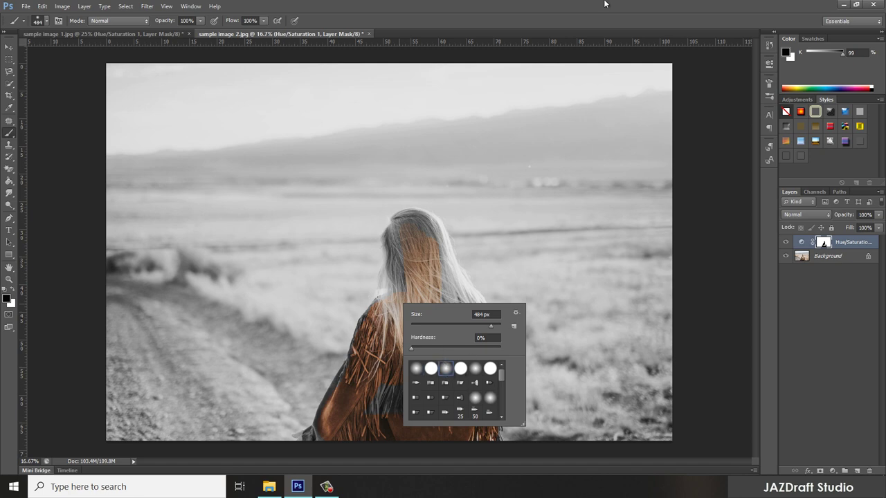
{"action": "key", "text": "Return"}
{"action": "left_click_drag", "start_coordinate": [396, 239], "coordinate": [405, 314]}
{"action": "mouse_move", "coordinate": [435, 250]}
{"action": "left_mouse_down"}
{"action": "mouse_move", "coordinate": [403, 230]}
{"action": "mouse_move", "coordinate": [430, 239]}
{"action": "mouse_move", "coordinate": [473, 328]}
{"action": "mouse_move", "coordinate": [455, 297]}
{"action": "mouse_move", "coordinate": [460, 343]}
{"action": "mouse_move", "coordinate": [469, 317]}
{"action": "mouse_move", "coordinate": [472, 330]}
{"action": "left_mouse_up"}
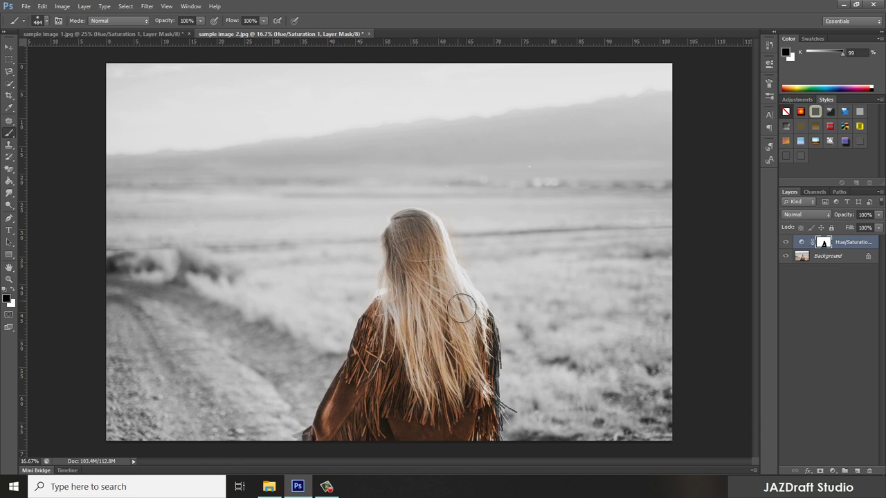
Step: Touch up the mask beside the hair edge, then swap the paint colours back
{"action": "left_click", "coordinate": [460, 247]}
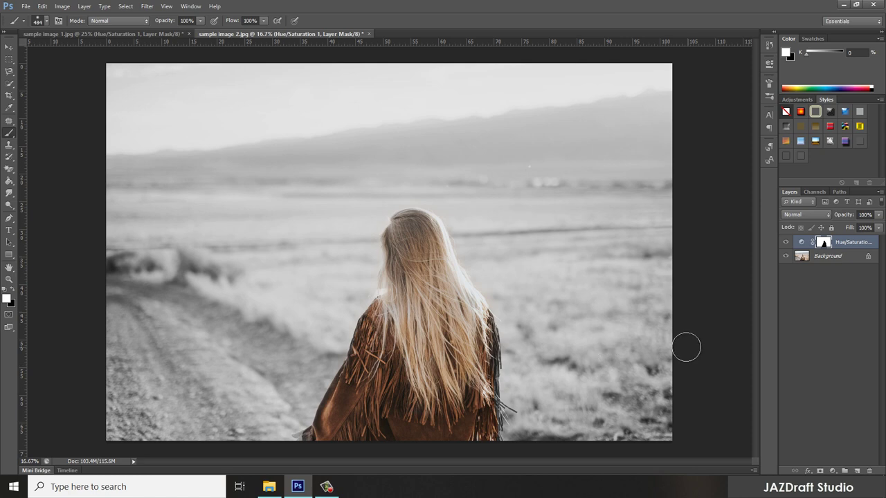
{"action": "key", "text": "x"}
Step: Save the photo as a JPEG named 'sample image 2 edited', accepting the default quality options
{"action": "left_click", "coordinate": [27, 6]}
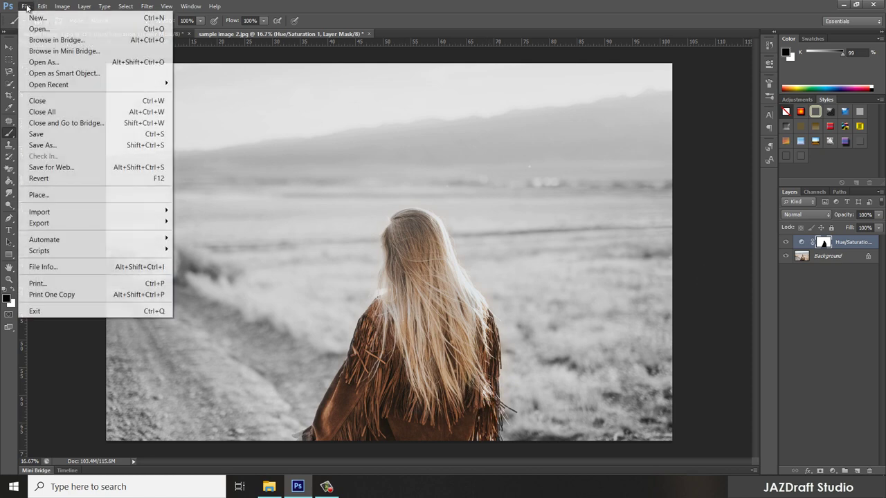
{"action": "left_click", "coordinate": [76, 144]}
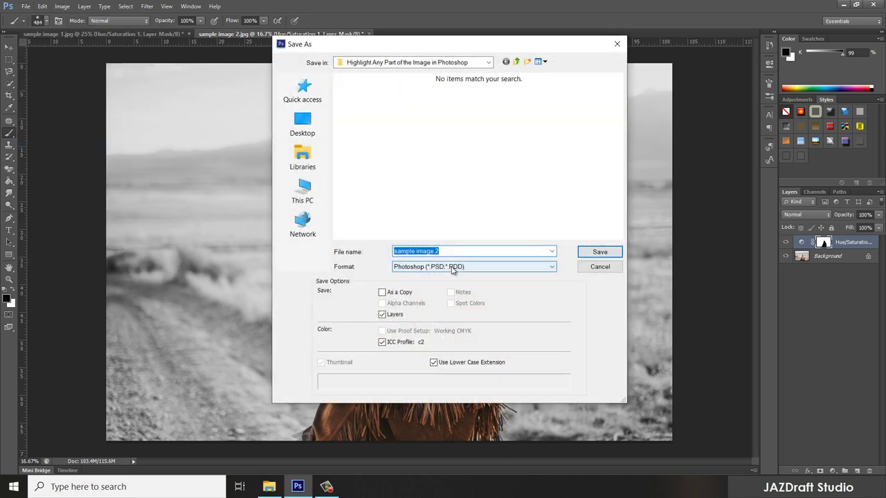
{"action": "left_click", "coordinate": [471, 266]}
{"action": "left_click", "coordinate": [462, 336]}
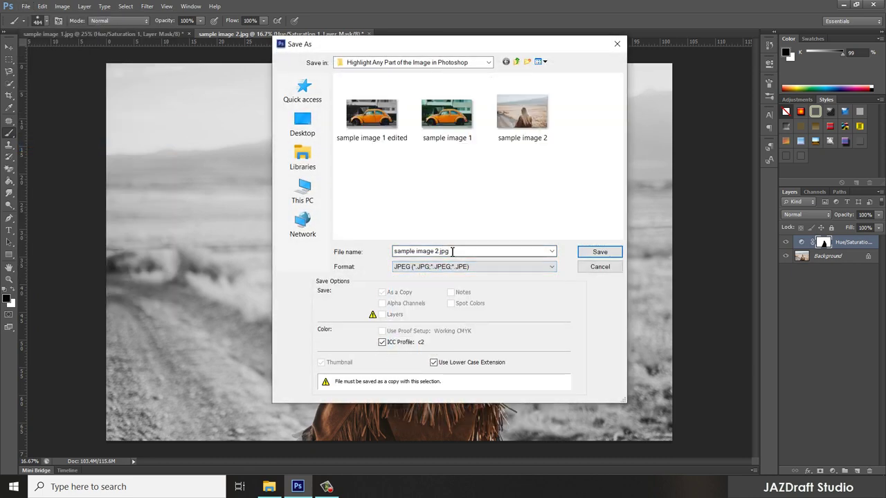
{"action": "left_click_drag", "start_coordinate": [435, 252], "coordinate": [456, 254]}
{"action": "key", "text": "BackSpace"}
{"action": "type", "text": "2"}
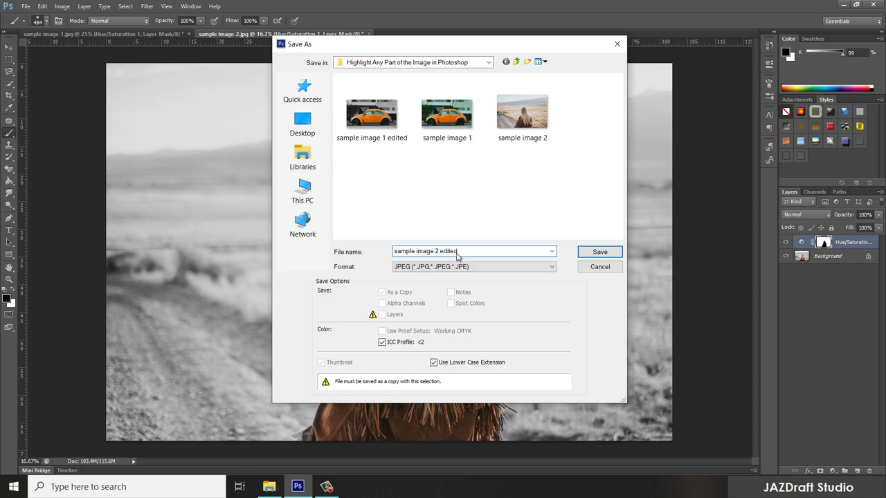
{"action": "key", "text": "Return"}
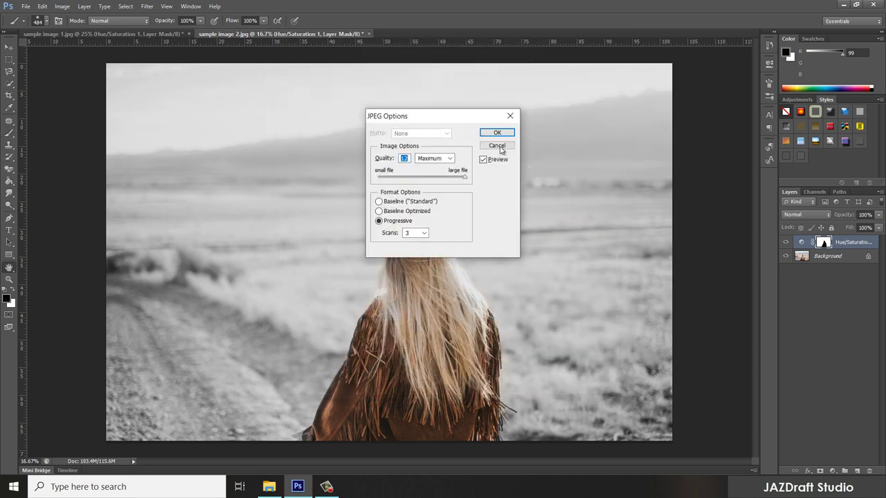
{"action": "left_click", "coordinate": [506, 133]}
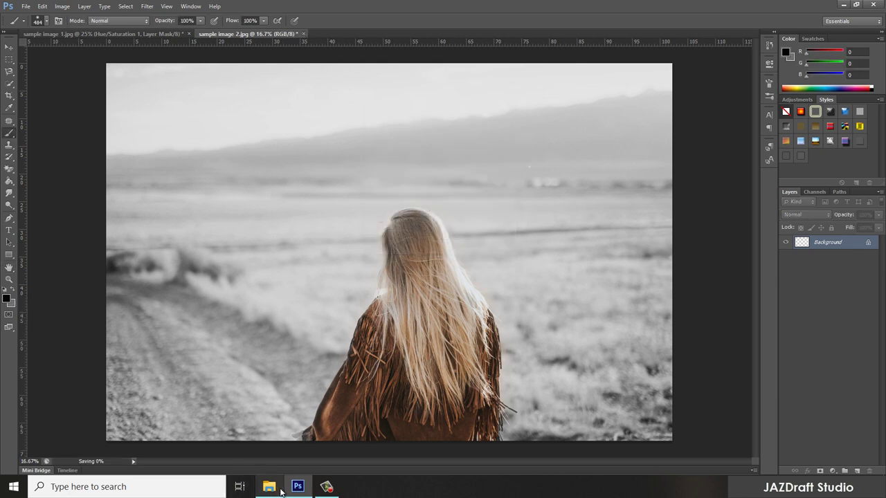
{"action": "key", "text": "alt+Tab"}
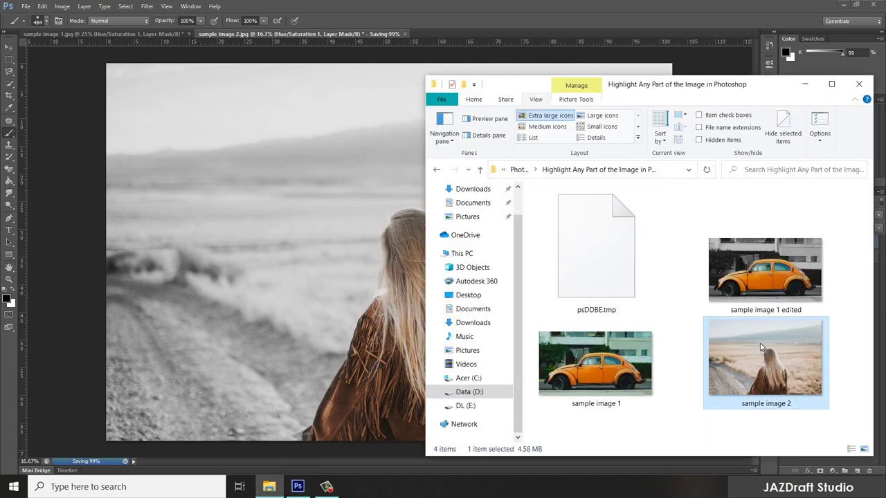
{"action": "mouse_move", "coordinate": [764, 346]}
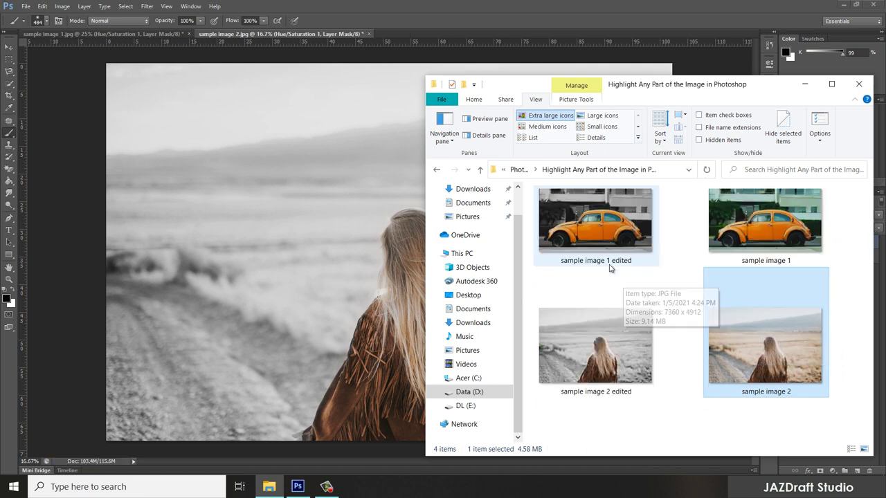
Step: Open 'sample image 2 edited.jpg' from File Explorer in Picasa Photo Viewer
{"action": "left_click", "coordinate": [732, 434]}
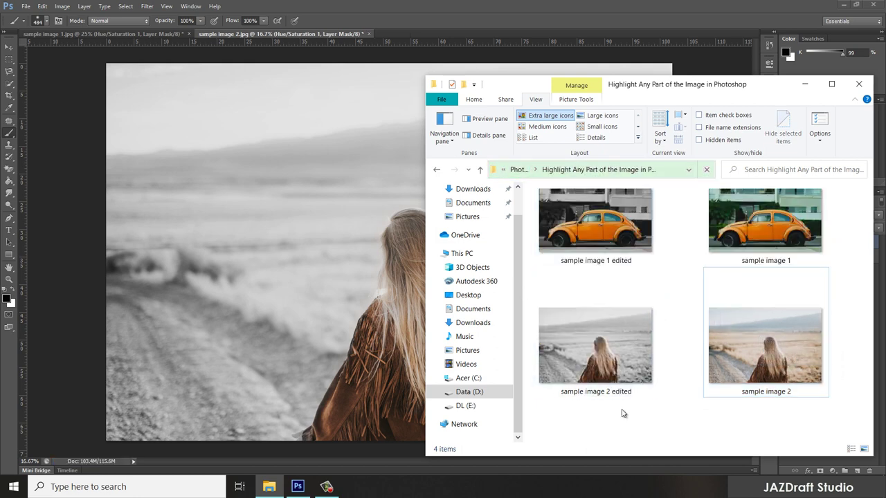
{"action": "left_click", "coordinate": [738, 380]}
{"action": "double_click", "coordinate": [773, 365]}
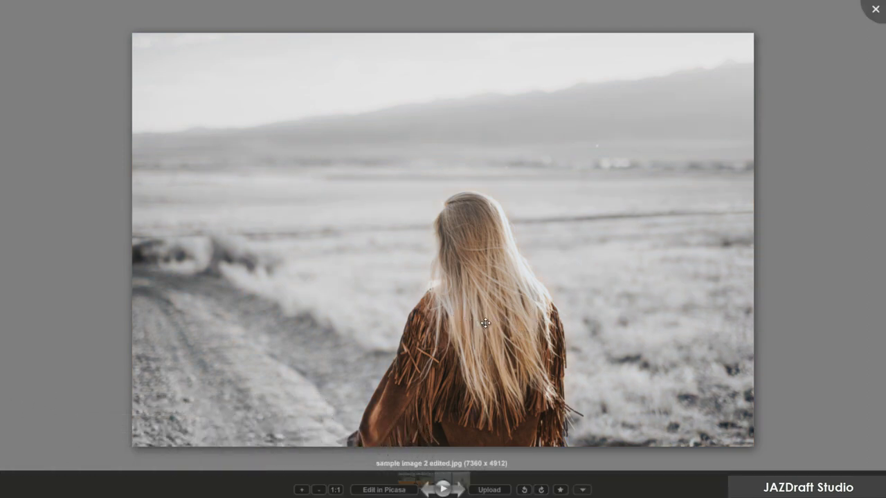
{"action": "scroll", "coordinate": [483, 298], "scroll_direction": "up", "scroll_amount": 2}
{"action": "scroll", "coordinate": [481, 266], "scroll_direction": "up", "scroll_amount": 3}
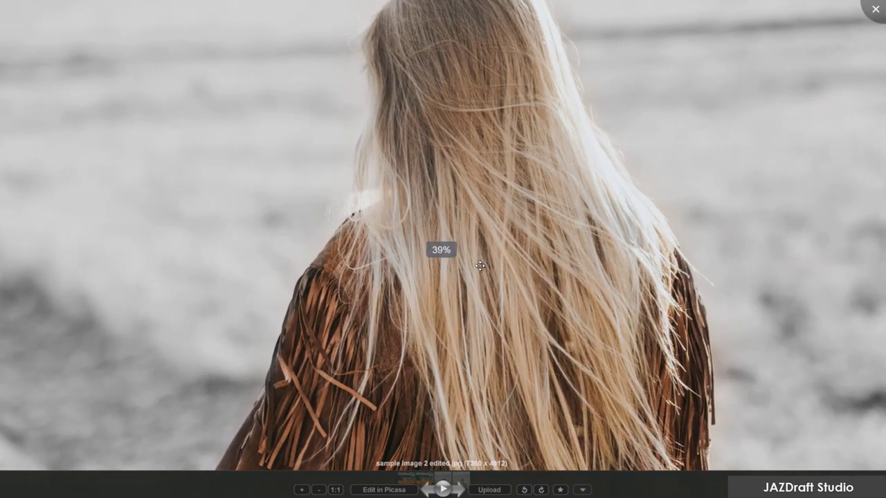
{"action": "scroll", "coordinate": [481, 266], "scroll_direction": "up", "scroll_amount": 2}
{"action": "scroll", "coordinate": [484, 266], "scroll_direction": "up", "scroll_amount": 2}
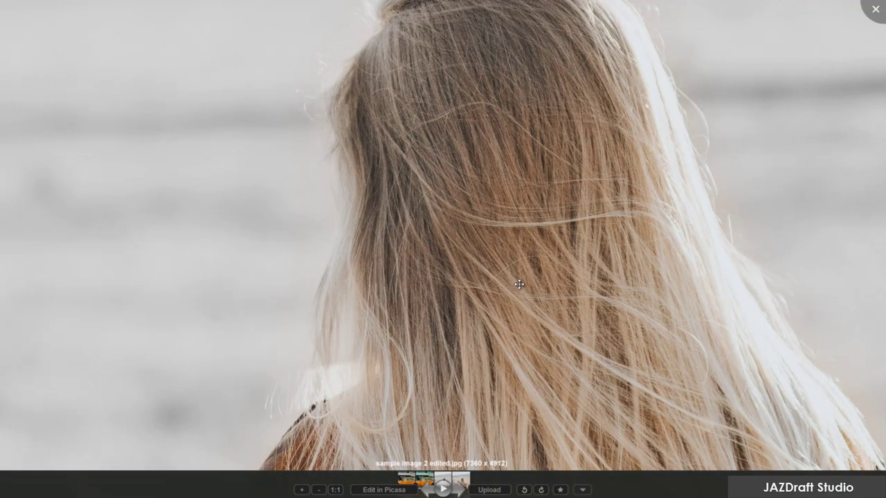
{"action": "scroll", "coordinate": [519, 284], "scroll_direction": "down", "scroll_amount": 2}
{"action": "scroll", "coordinate": [499, 274], "scroll_direction": "down", "scroll_amount": 2}
{"action": "scroll", "coordinate": [493, 270], "scroll_direction": "down", "scroll_amount": 2}
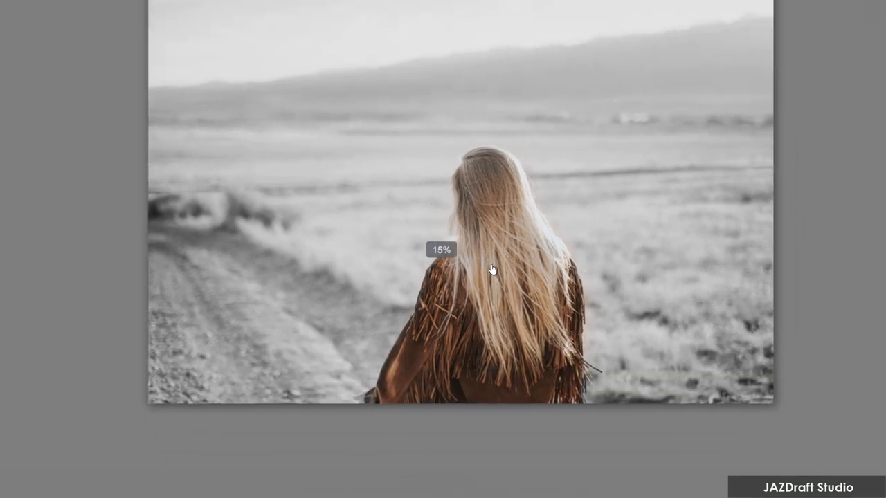
{"action": "scroll", "coordinate": [490, 297], "scroll_direction": "up", "scroll_amount": 1}
{"action": "scroll", "coordinate": [488, 320], "scroll_direction": "up", "scroll_amount": 1}
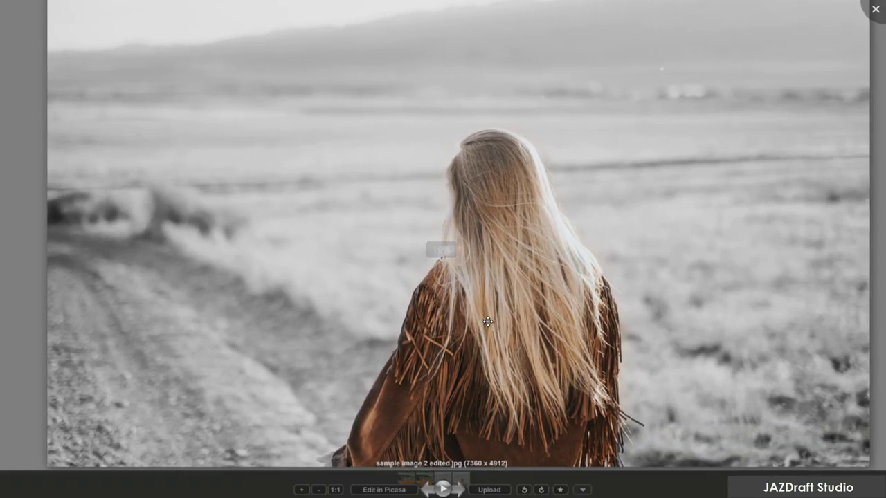